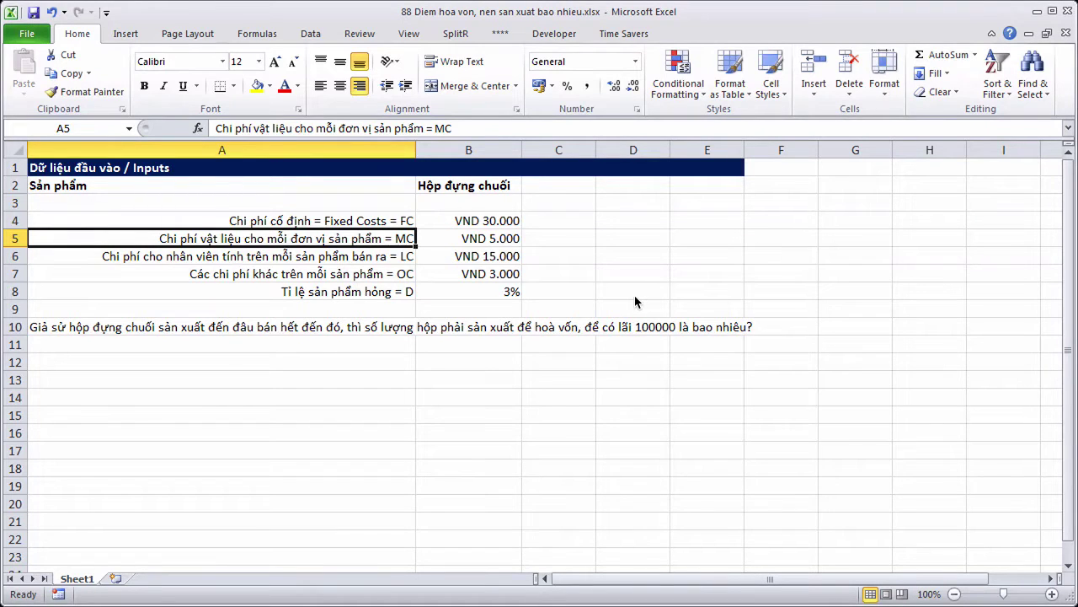
# Review the product name, fixed cost, per-unit cost labels and the 3% defect rate.
pyautogui.click(179, 201)
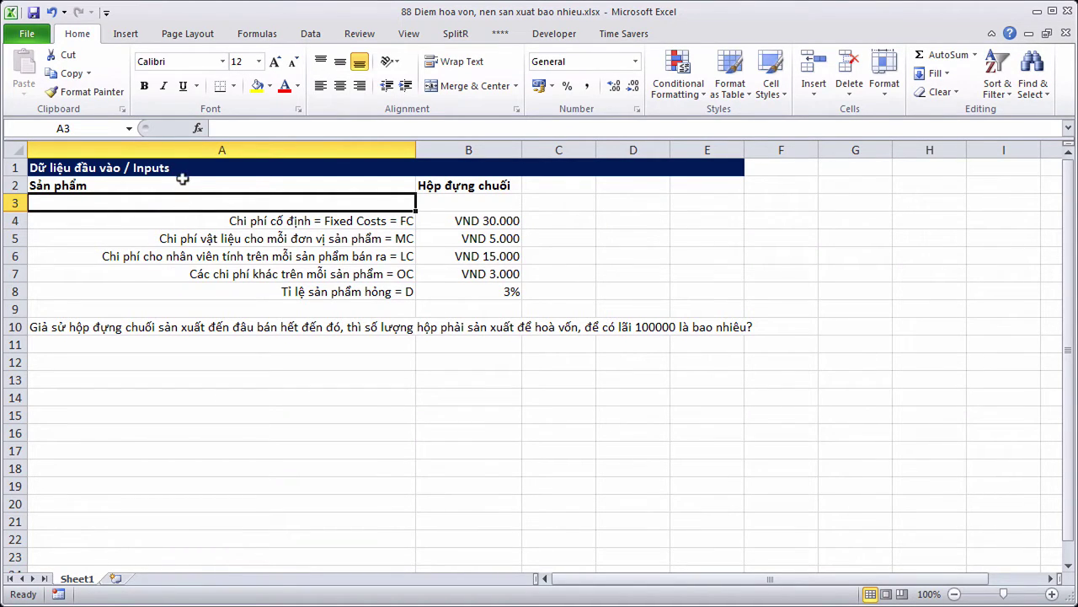
pyautogui.click(464, 185)
pyautogui.click(282, 217)
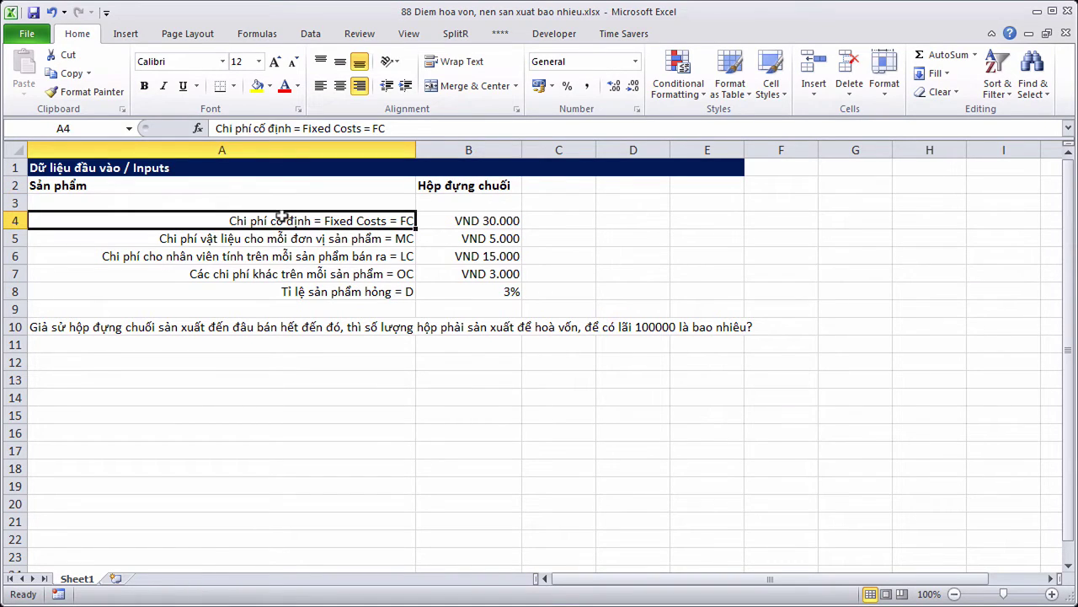
pyautogui.click(468, 185)
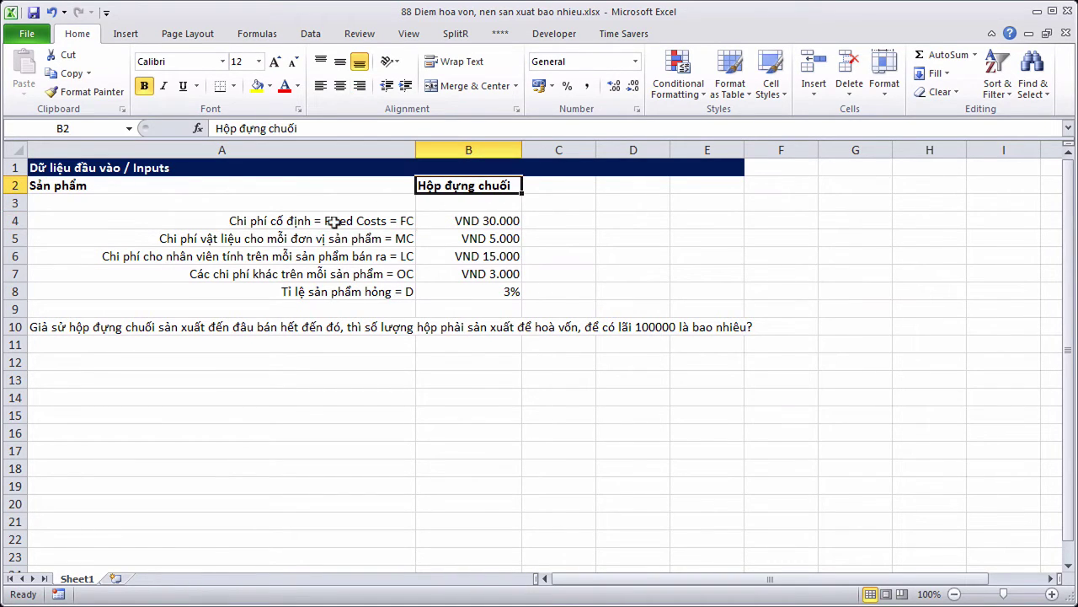
pyautogui.click(294, 217)
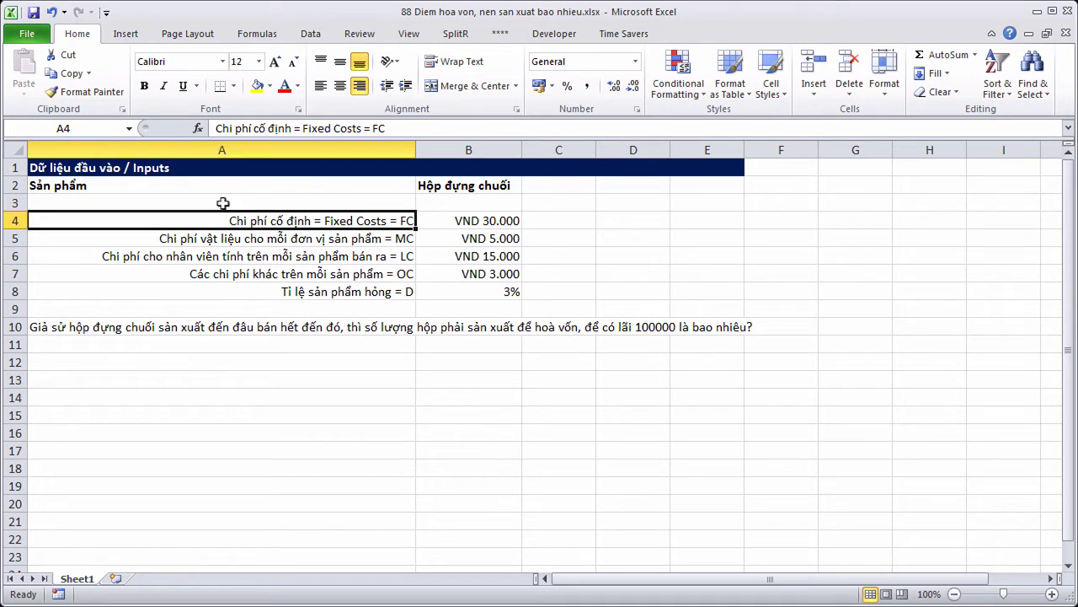
pyautogui.click(316, 238)
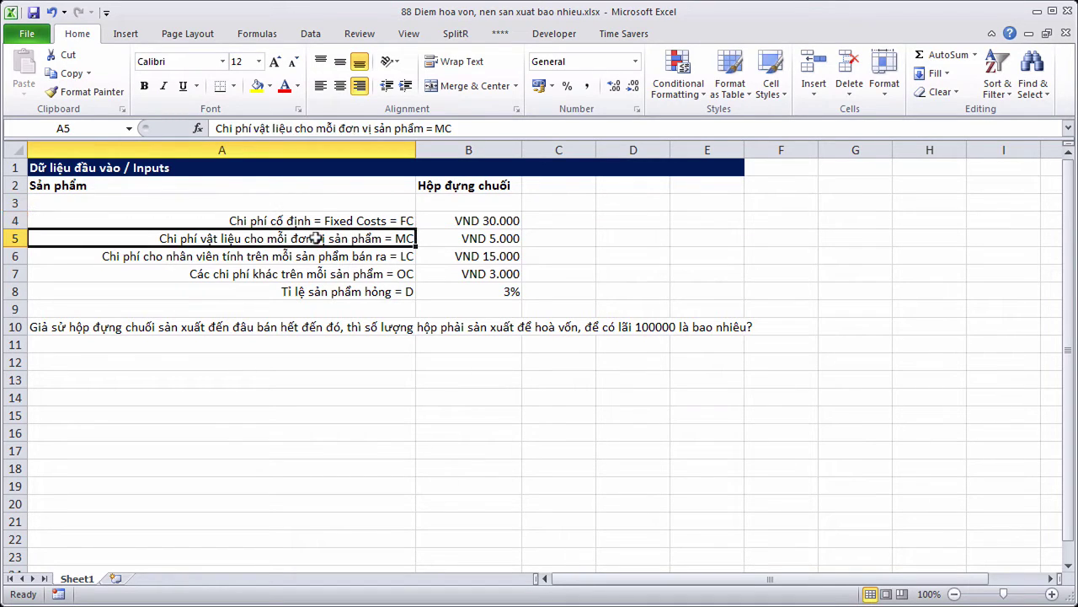
pyautogui.moveTo(316, 239); pyautogui.dragTo(320, 273)
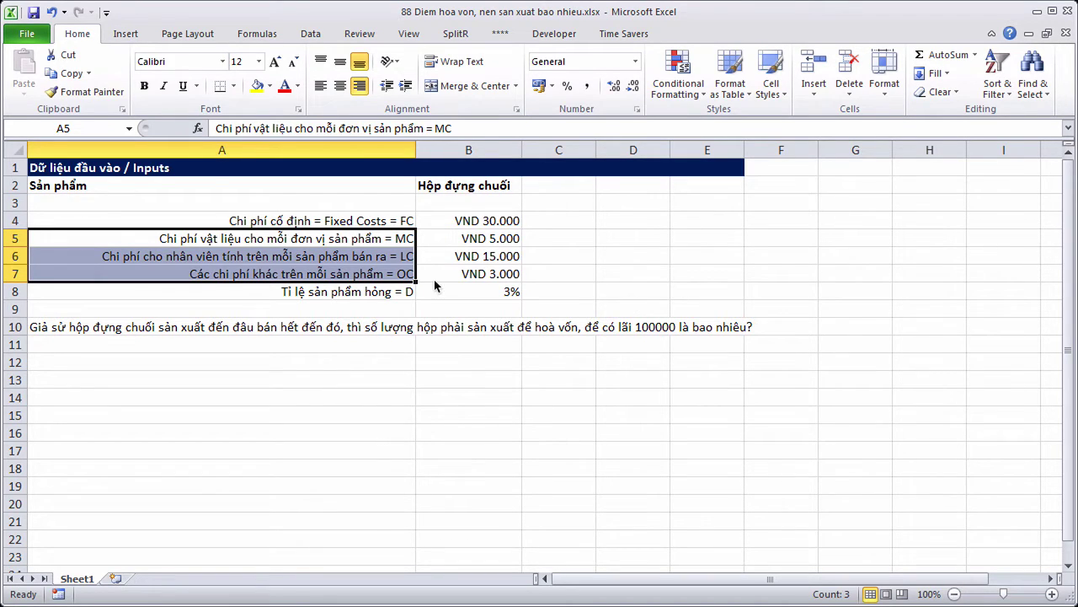
pyautogui.click(372, 238)
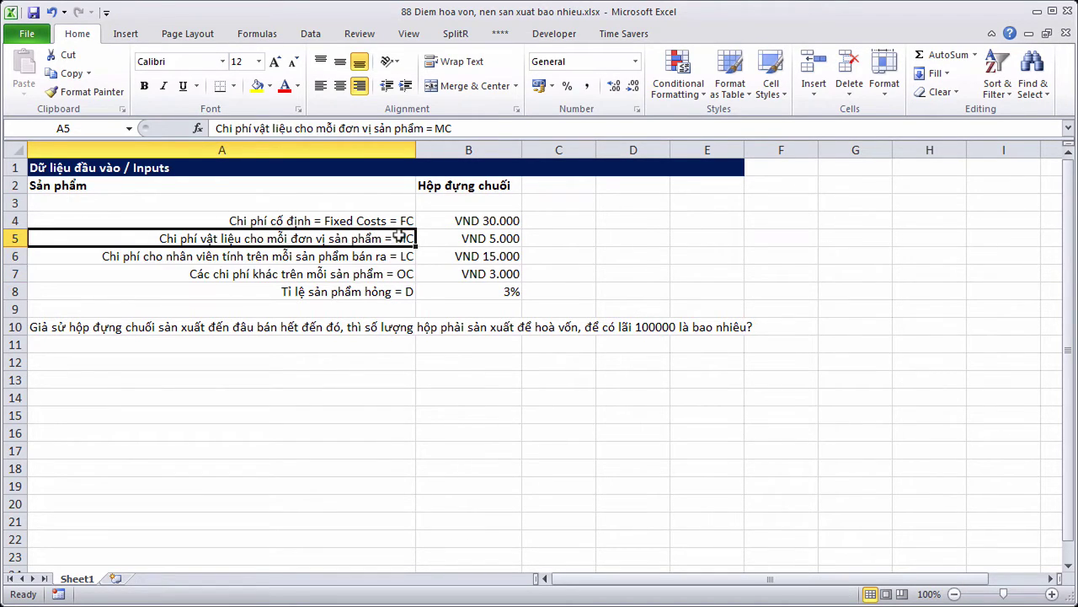
pyautogui.click(311, 258)
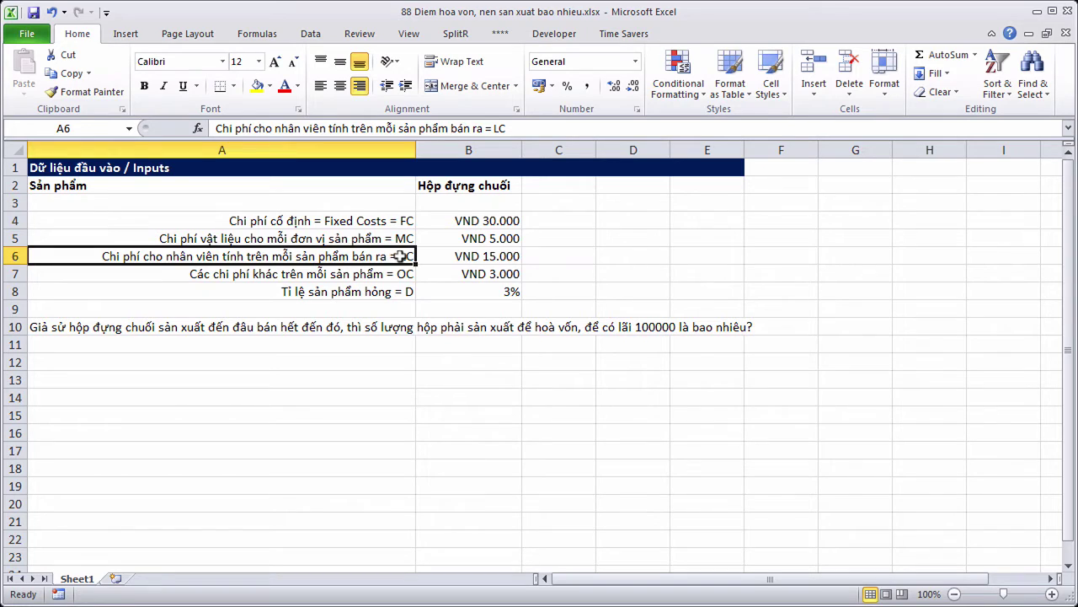
pyautogui.click(328, 271)
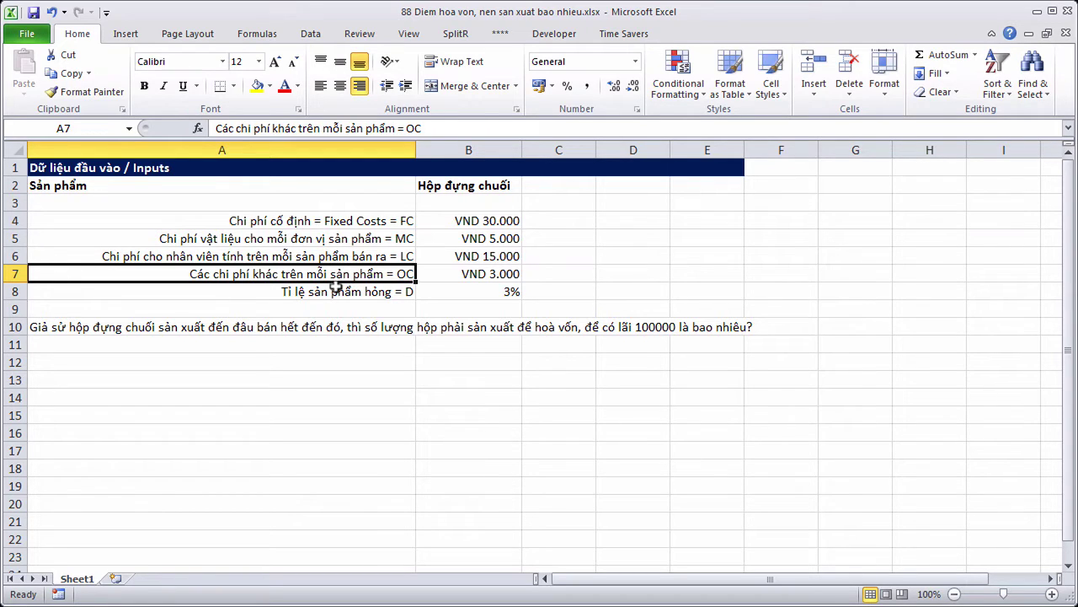
pyautogui.click(336, 289)
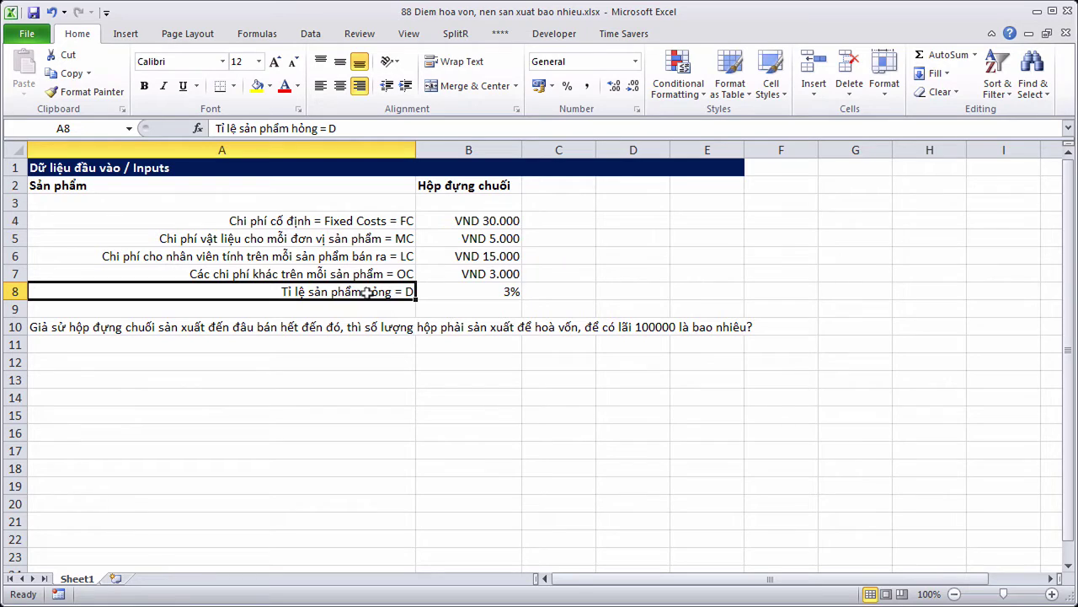
pyautogui.click(485, 286)
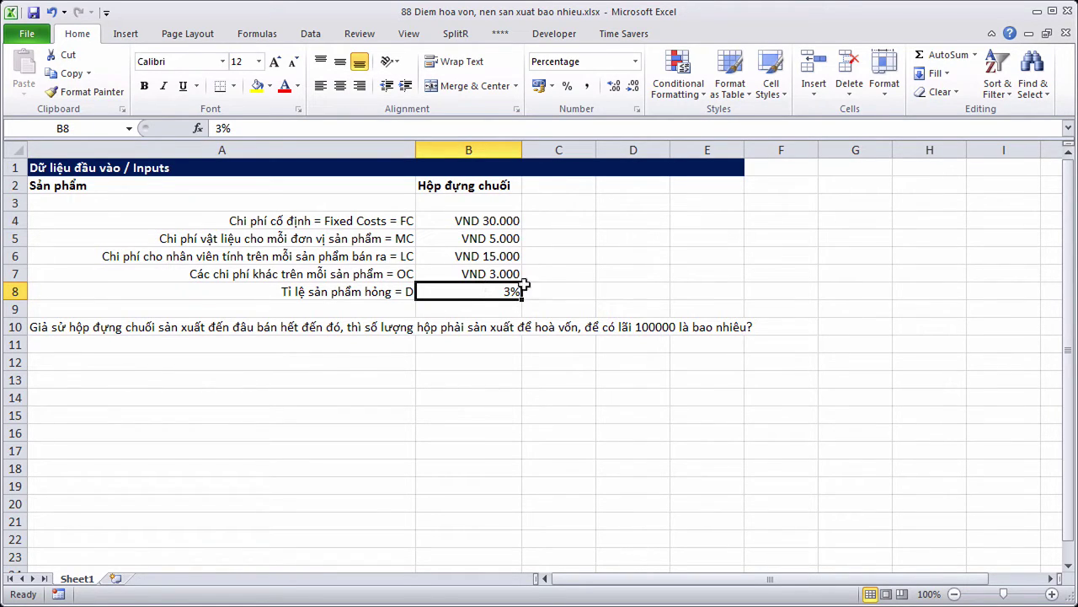
pyautogui.click(551, 288)
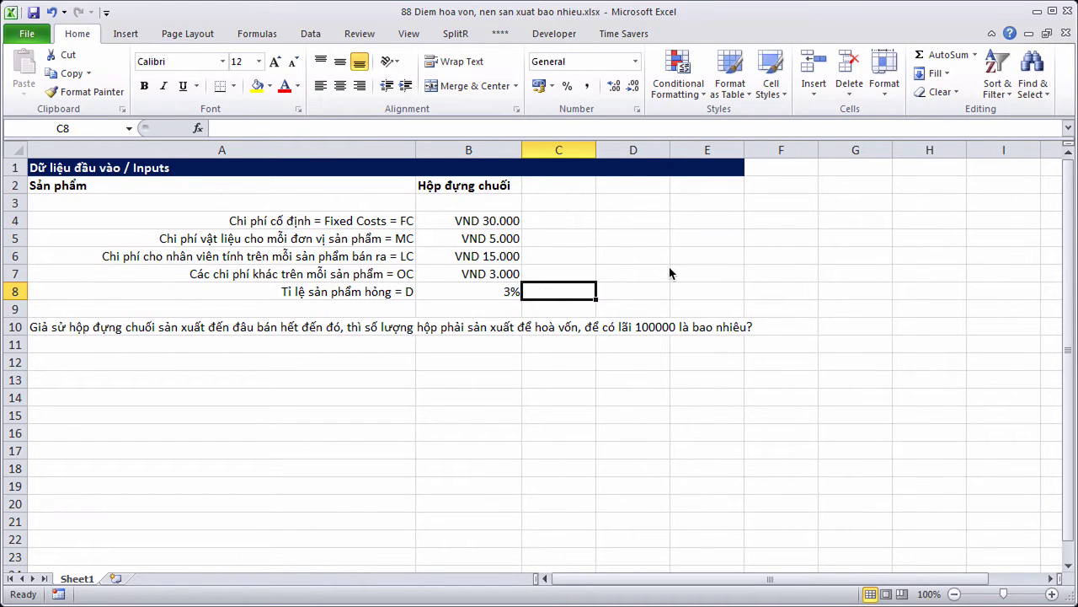
# Add the 'Số lượng sản phẩm' label in E4 with quantity 1000 in G4, filled yellow.
pyautogui.click(702, 218)
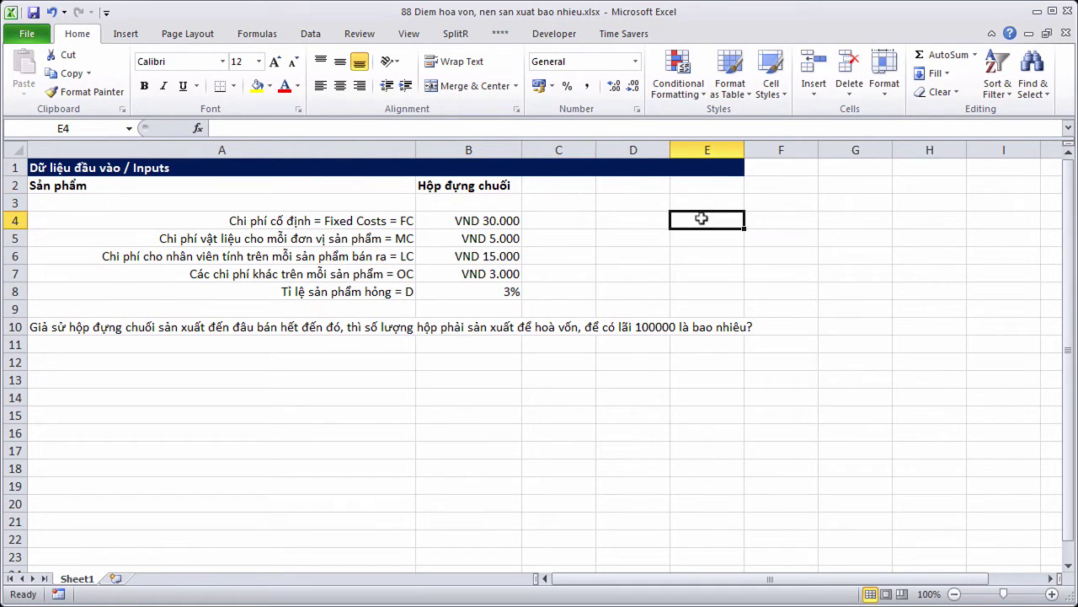
pyautogui.write('Số l')
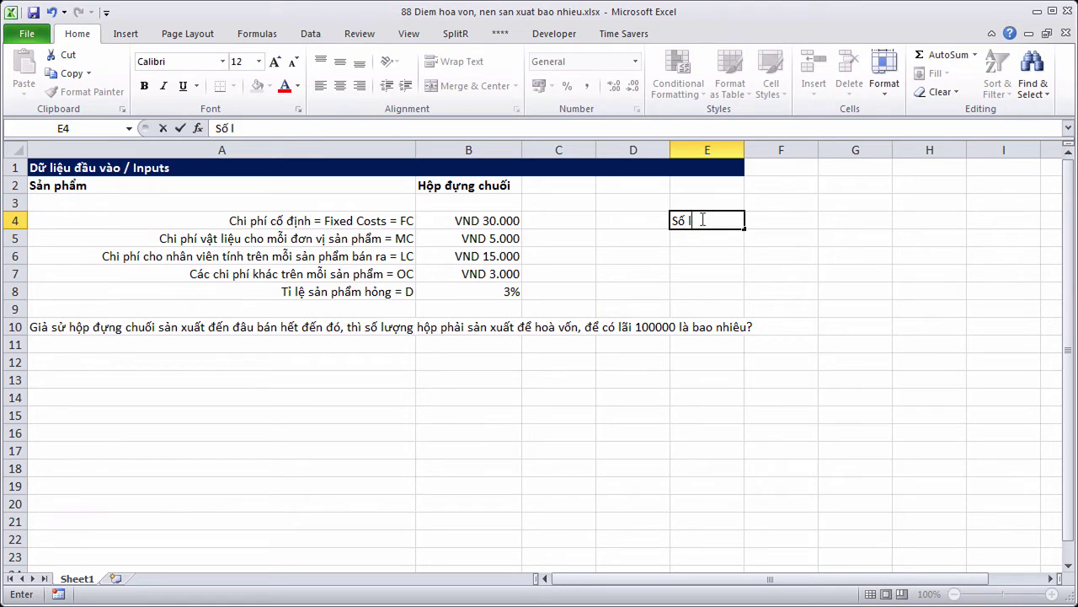
pyautogui.write('ượng sản phẩm')
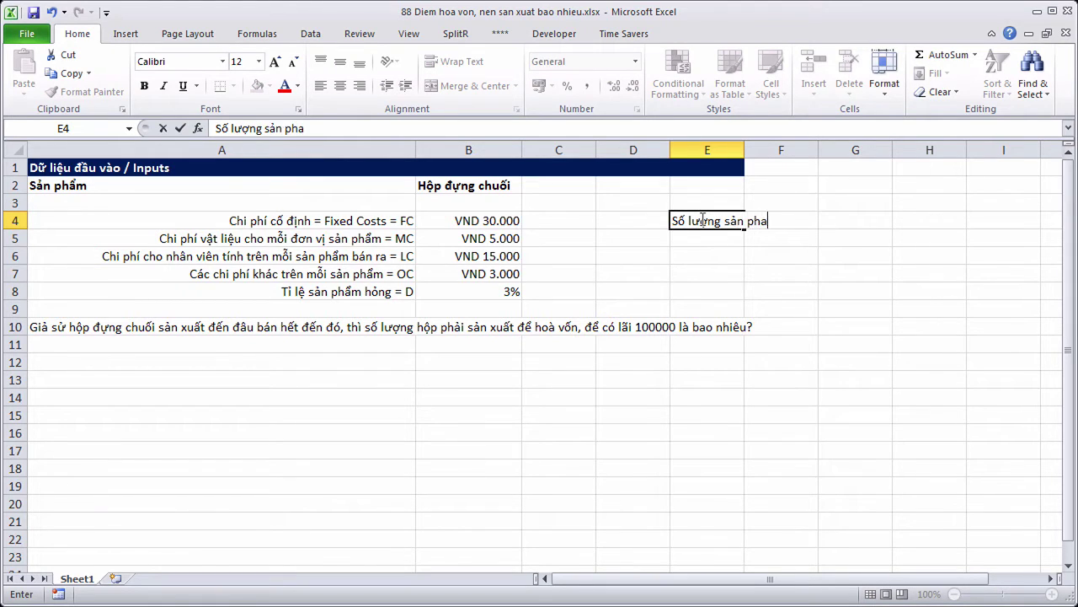
pyautogui.press('Tab')
pyautogui.press('Tab')
pyautogui.write('1000')
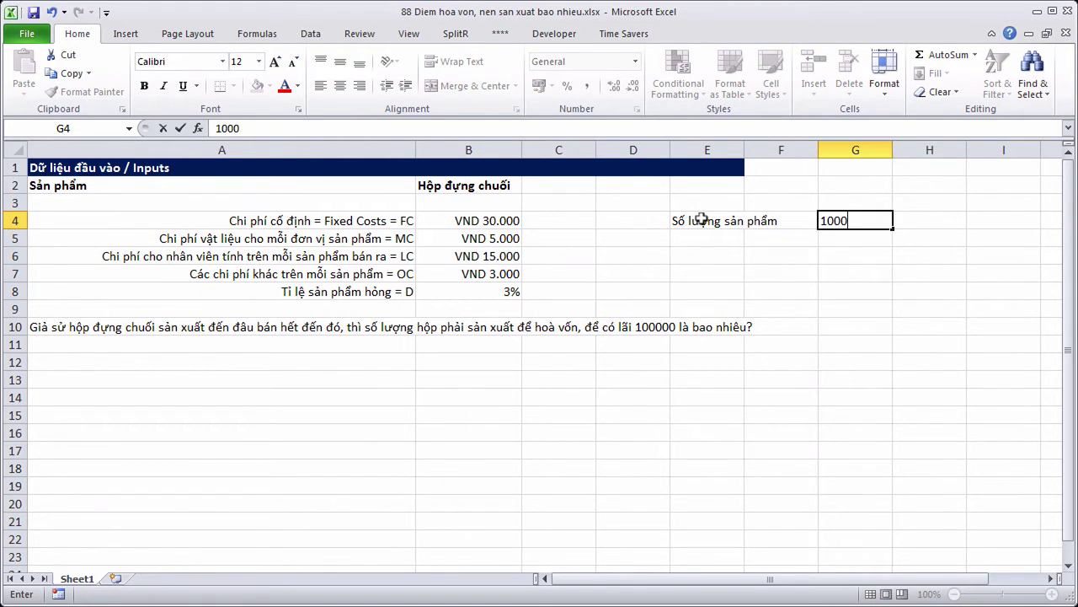
pyautogui.press('Return')
pyautogui.click(839, 217)
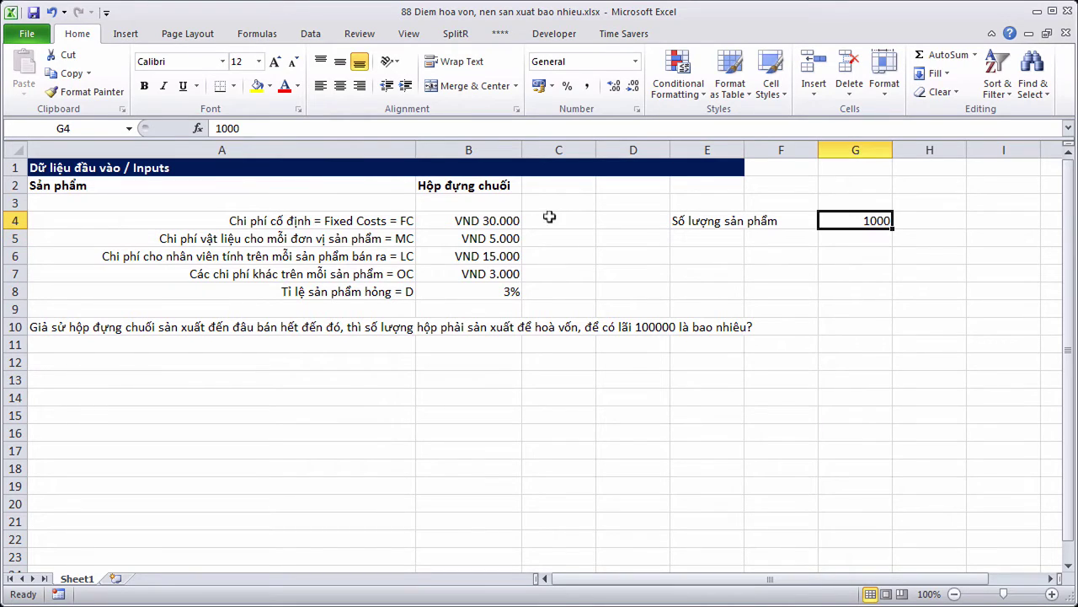
pyautogui.click(256, 86)
# Add the 'Gia sản phẩm' label in E5 with price 50000, given B4's VND currency format.
pyautogui.click(691, 240)
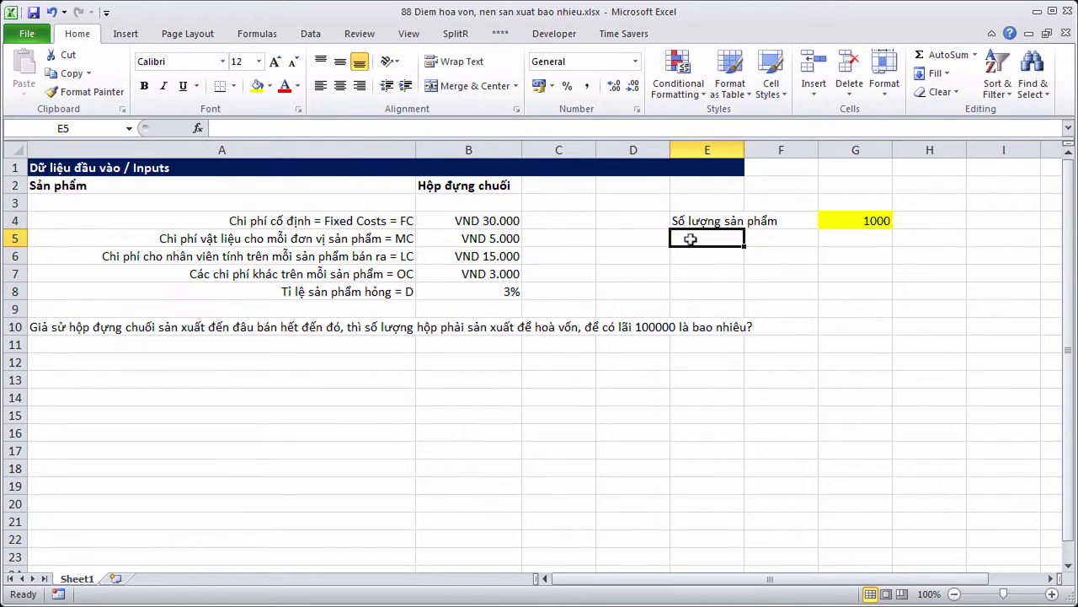
pyautogui.write('Gia sản phẩm')
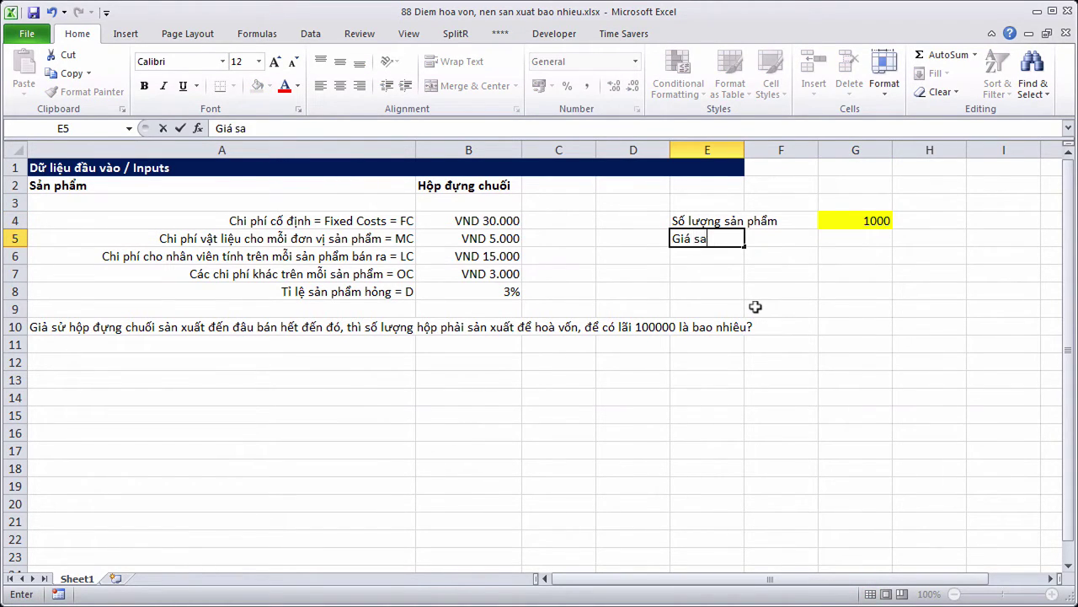
pyautogui.press('Tab')
pyautogui.press('Tab')
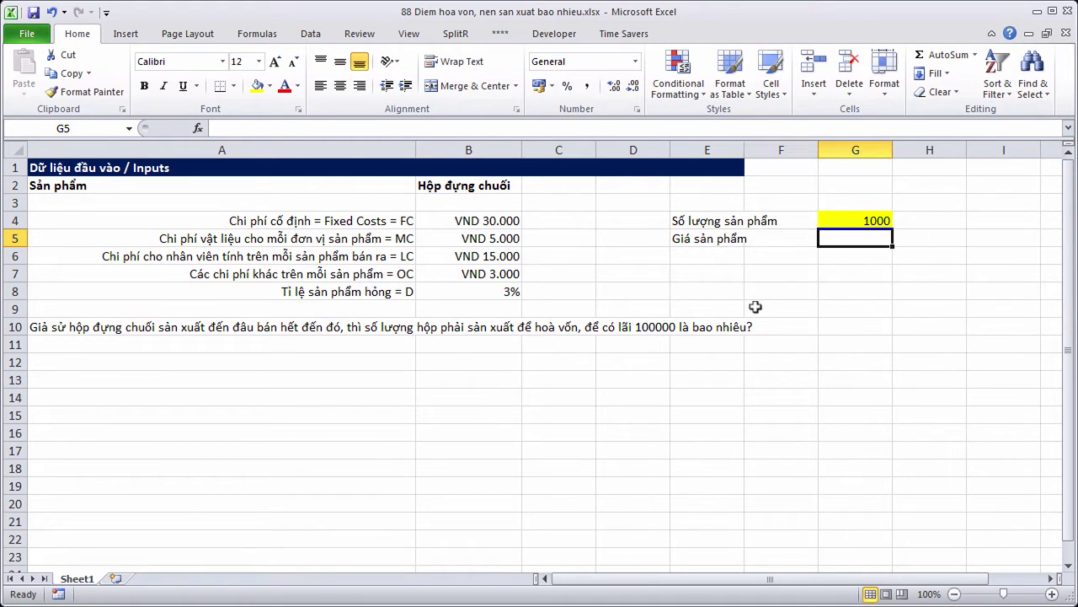
pyautogui.write('50000')
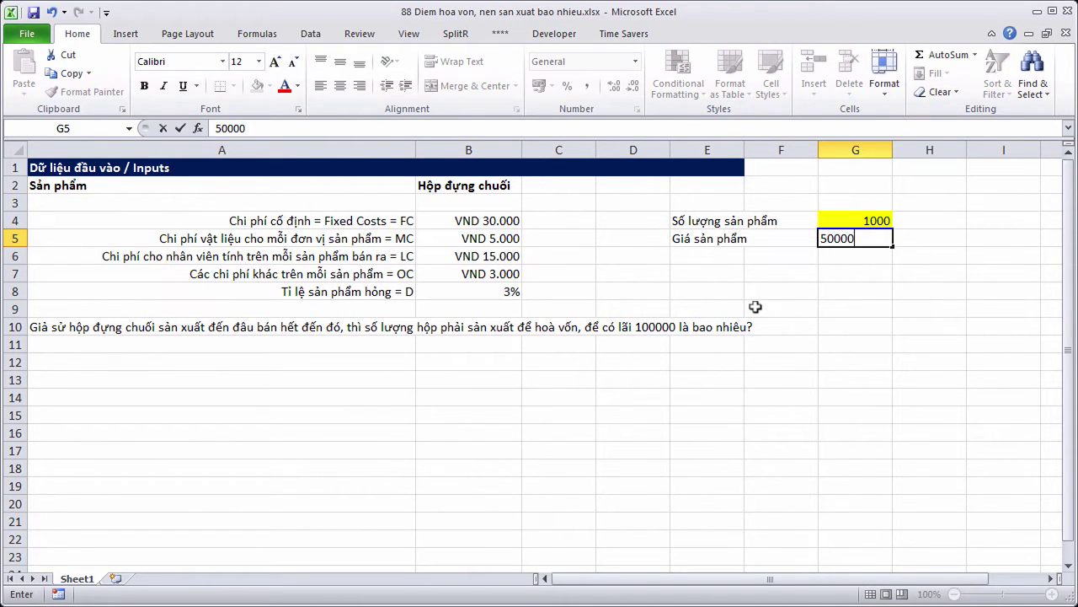
pyautogui.press('Return')
pyautogui.click(488, 222)
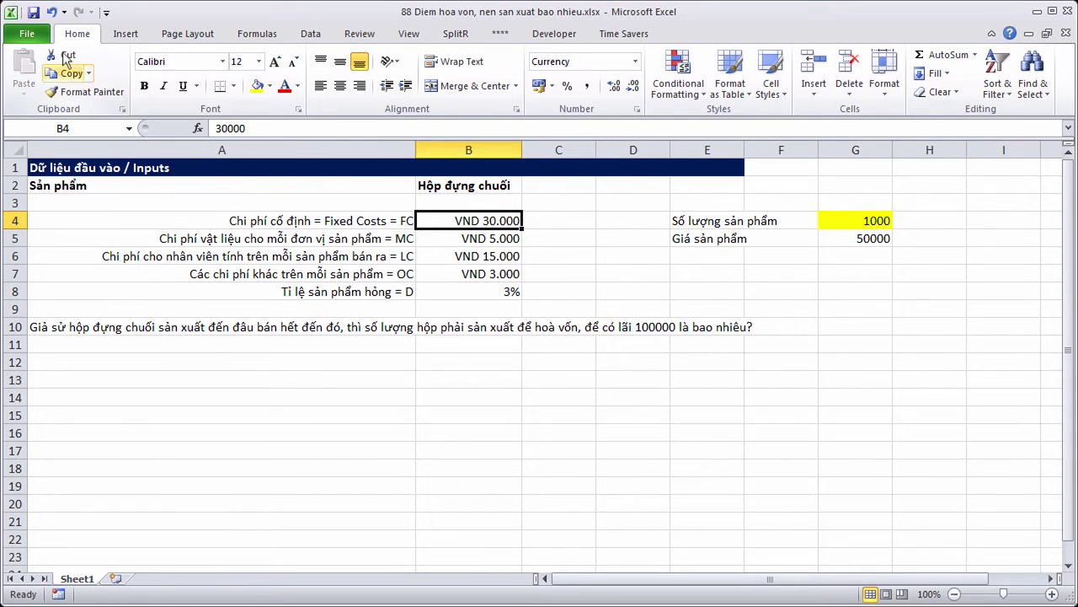
pyautogui.click(88, 91)
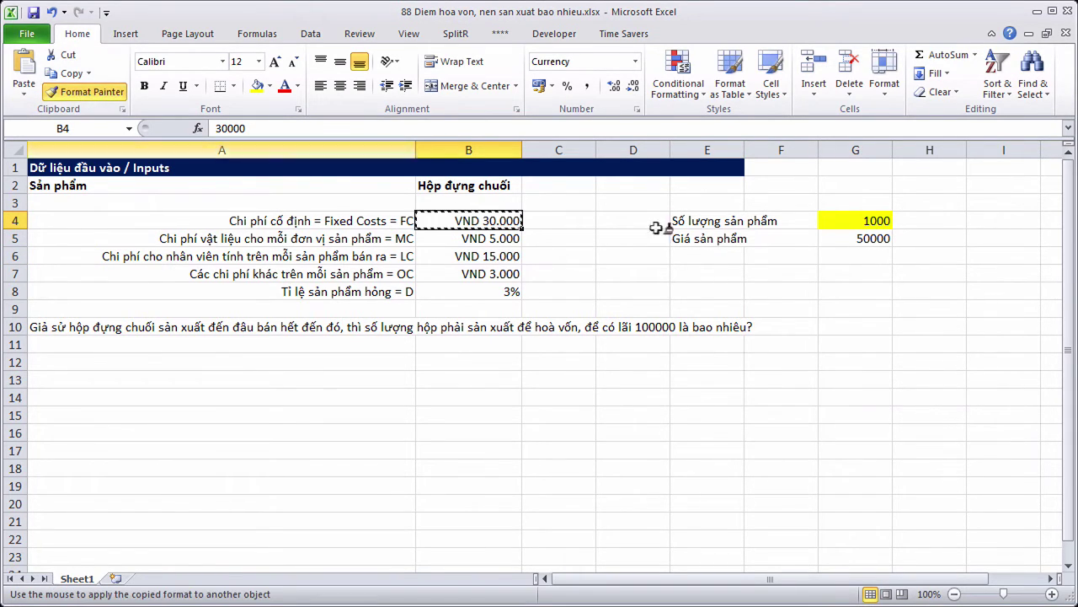
pyautogui.click(857, 239)
pyautogui.click(861, 290)
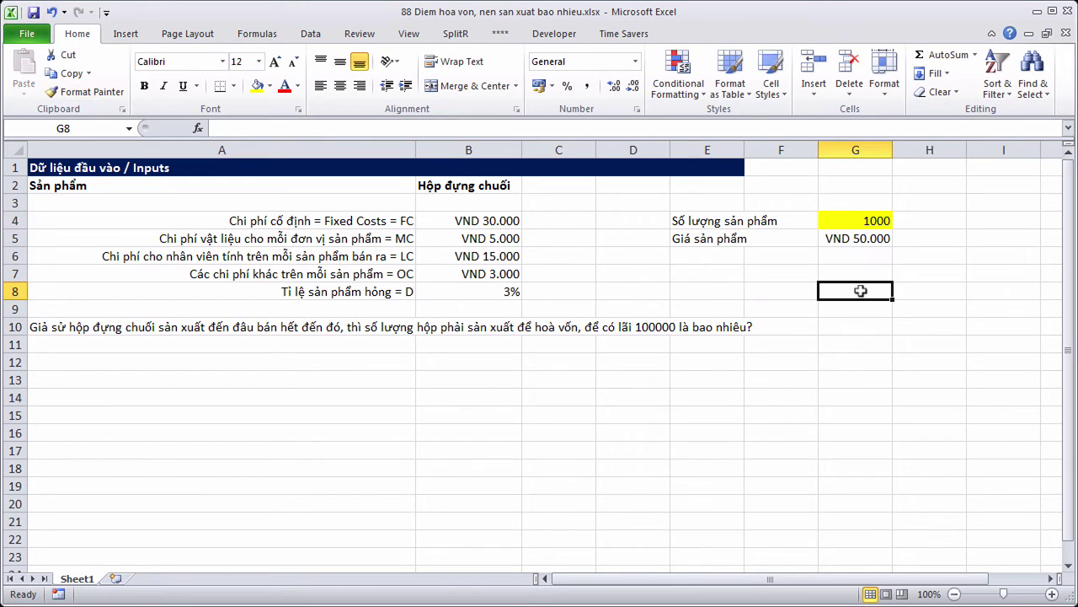
pyautogui.click(129, 365)
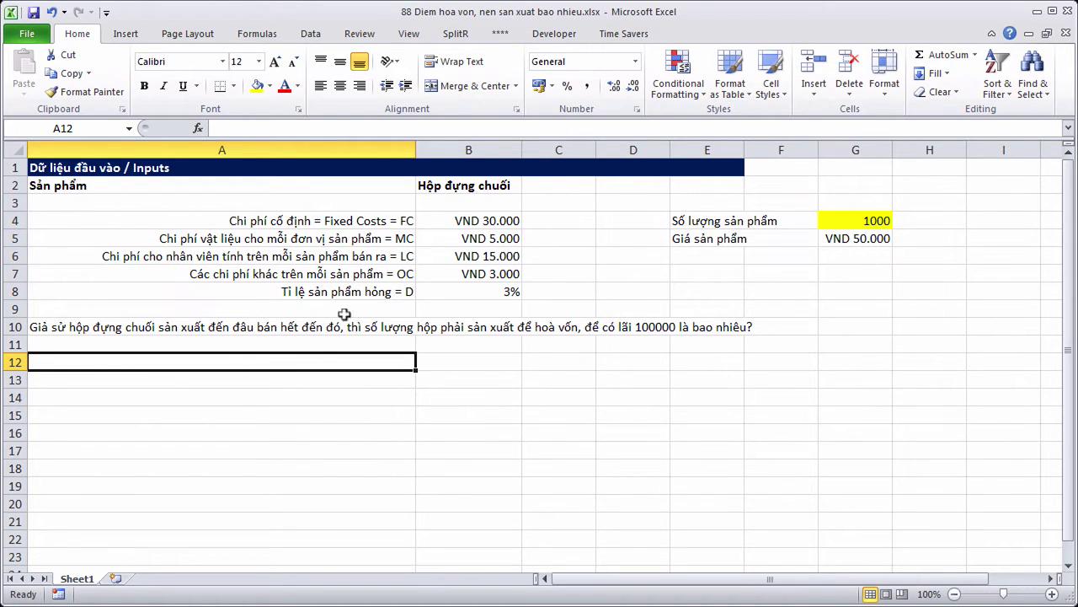
# Label cell A12 as 'VC = MC + LC + OC'.
pyautogui.click(393, 239)
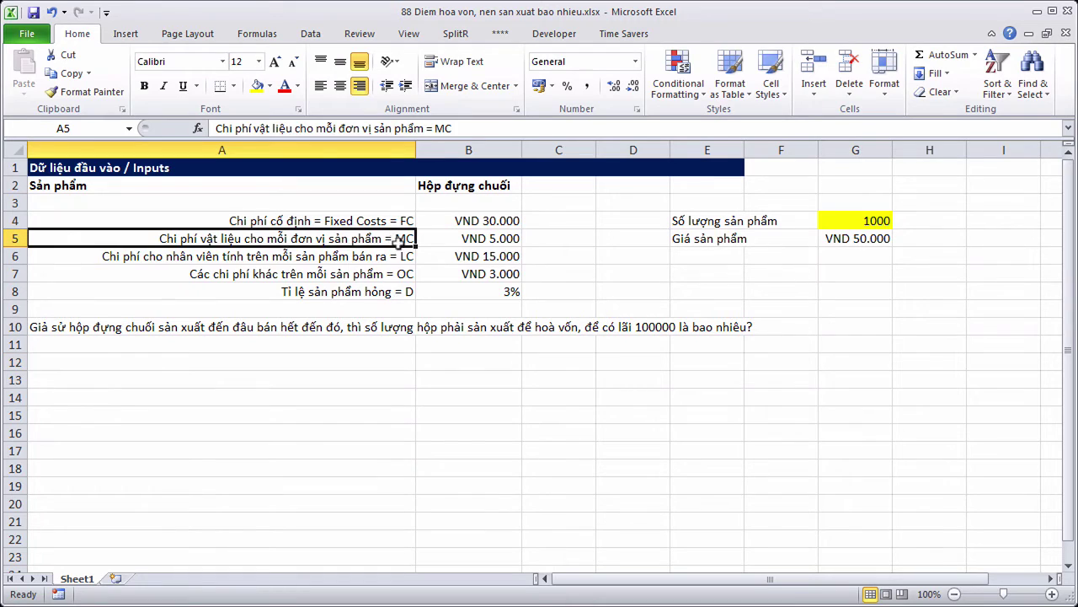
pyautogui.click(397, 256)
pyautogui.click(403, 288)
pyautogui.click(396, 270)
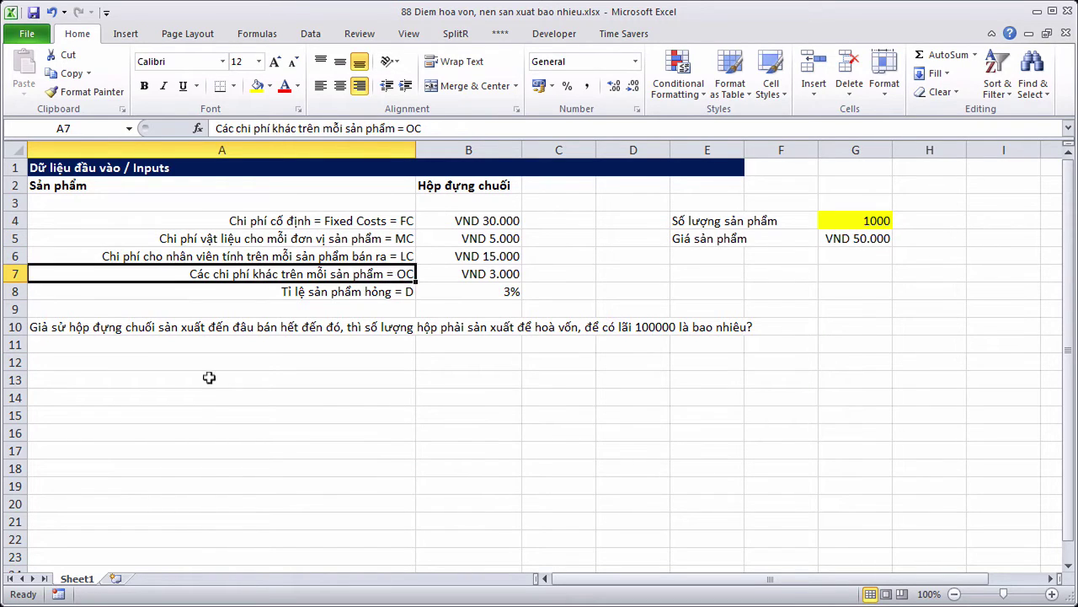
pyautogui.click(131, 364)
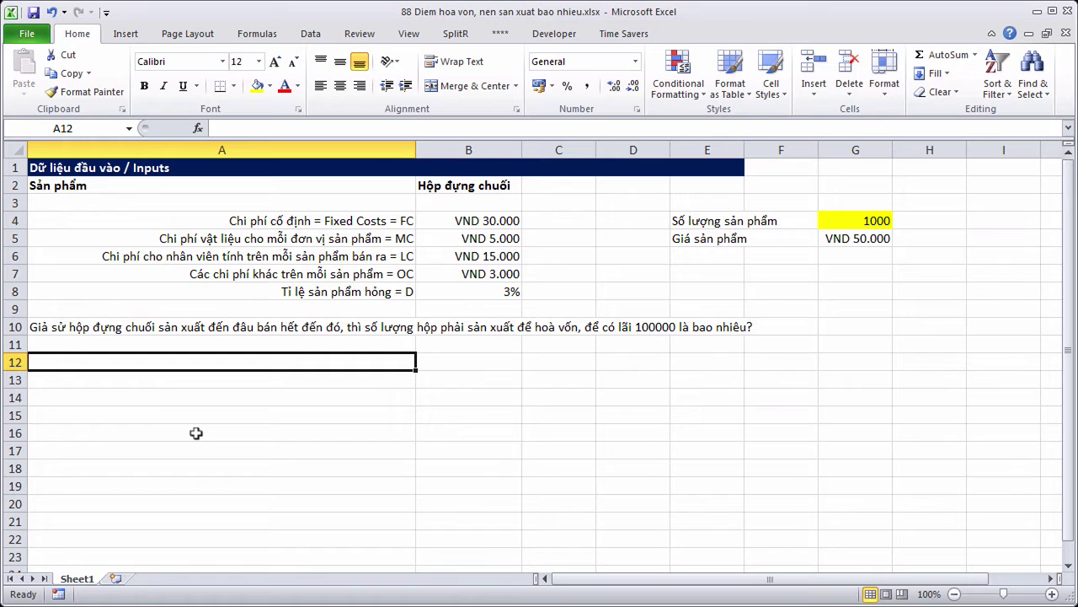
pyautogui.write('V')
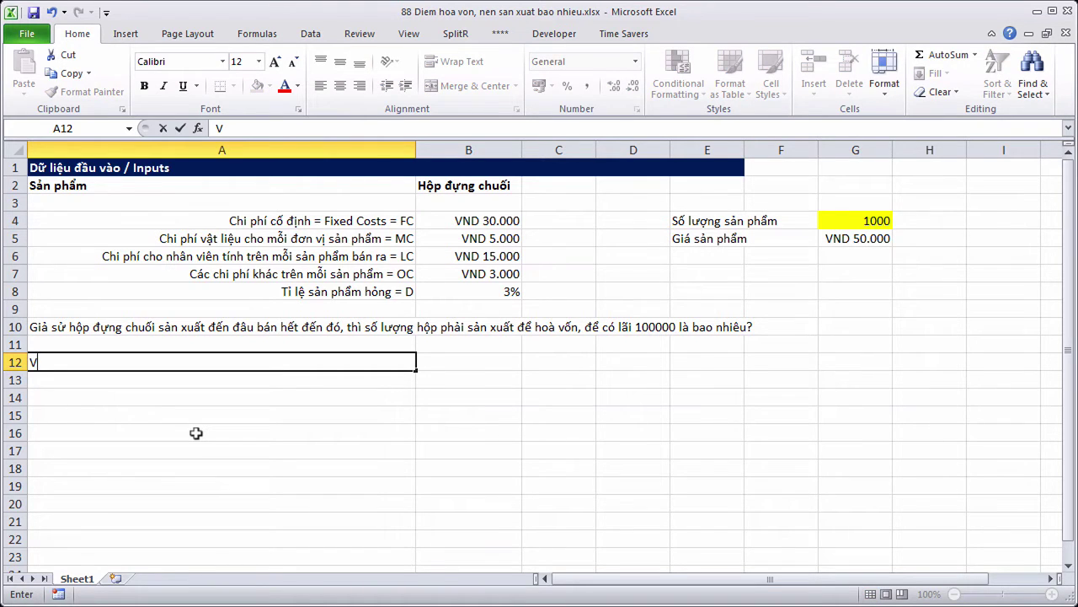
pyautogui.press('BackSpace')
pyautogui.write('V')
pyautogui.press('BackSpace')
pyautogui.write('VC = MC + LC + OC')
pyautogui.press('Tab')
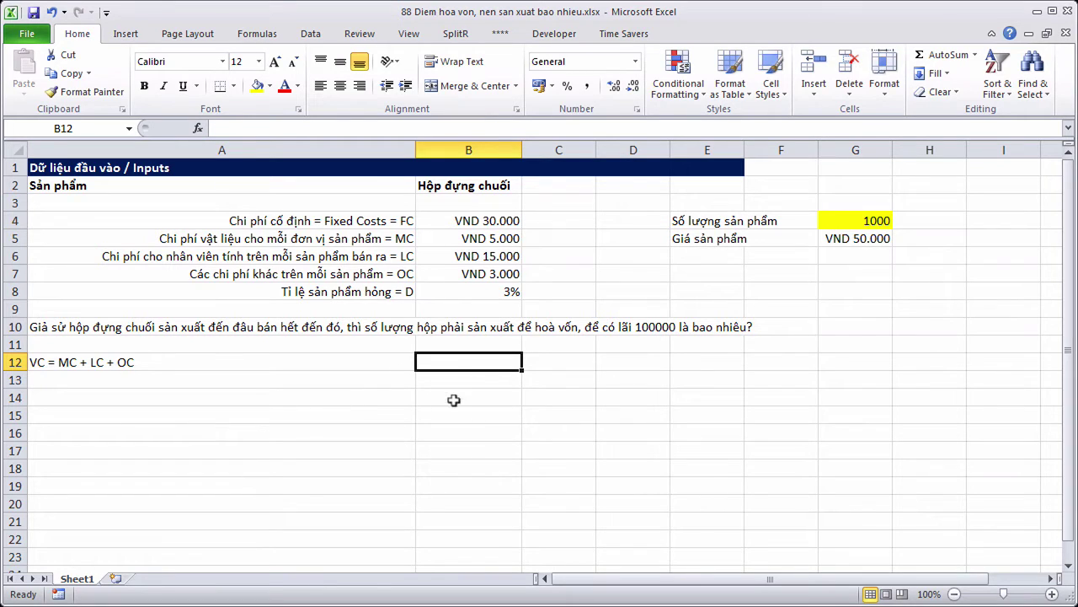
# Enter =SUM(B5:B7) in B12, giving a unit variable cost of VND 23.000.
pyautogui.write('=sum')
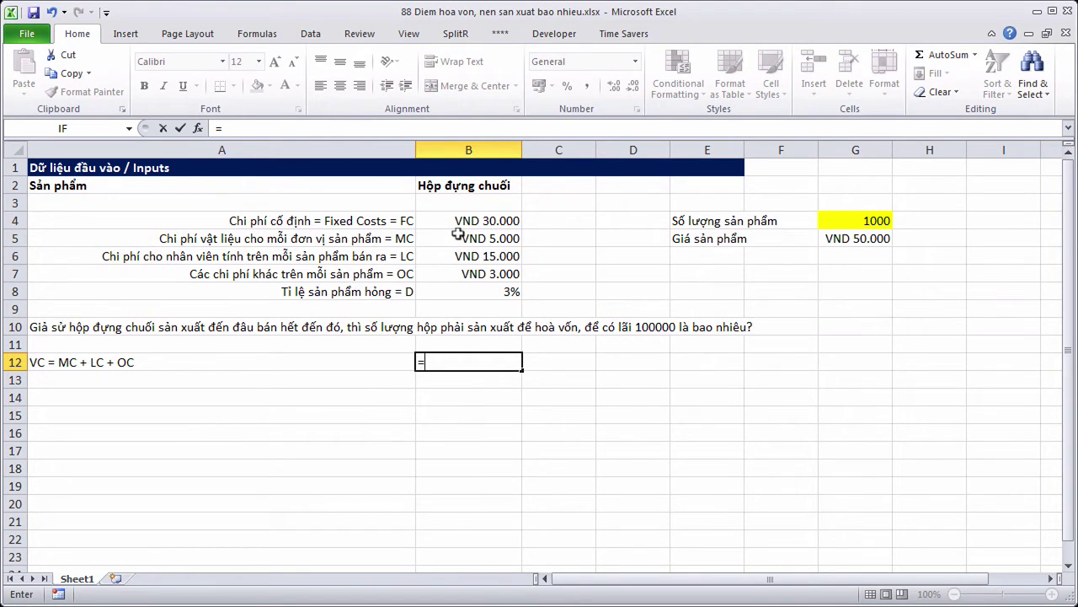
pyautogui.write('(')
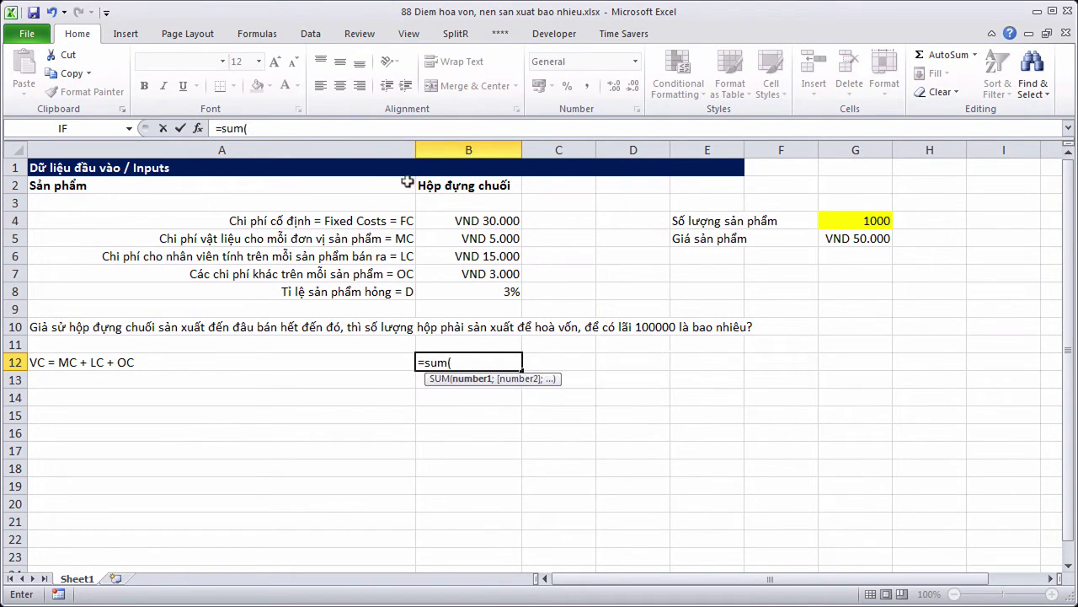
pyautogui.moveTo(474, 236); pyautogui.dragTo(477, 270)
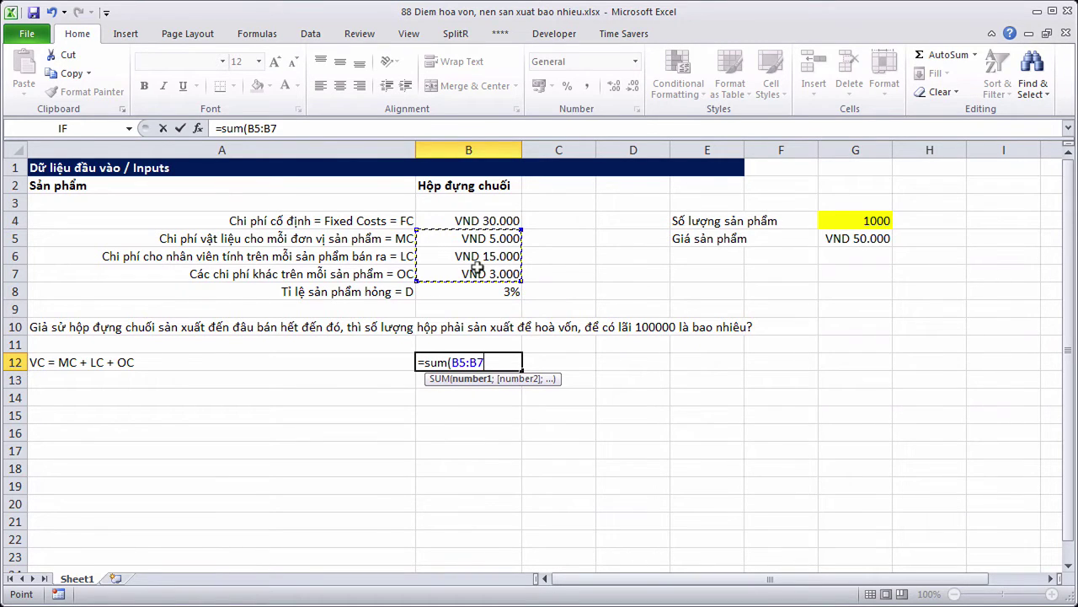
pyautogui.write(')')
pyautogui.press('Return')
pyautogui.click(489, 358)
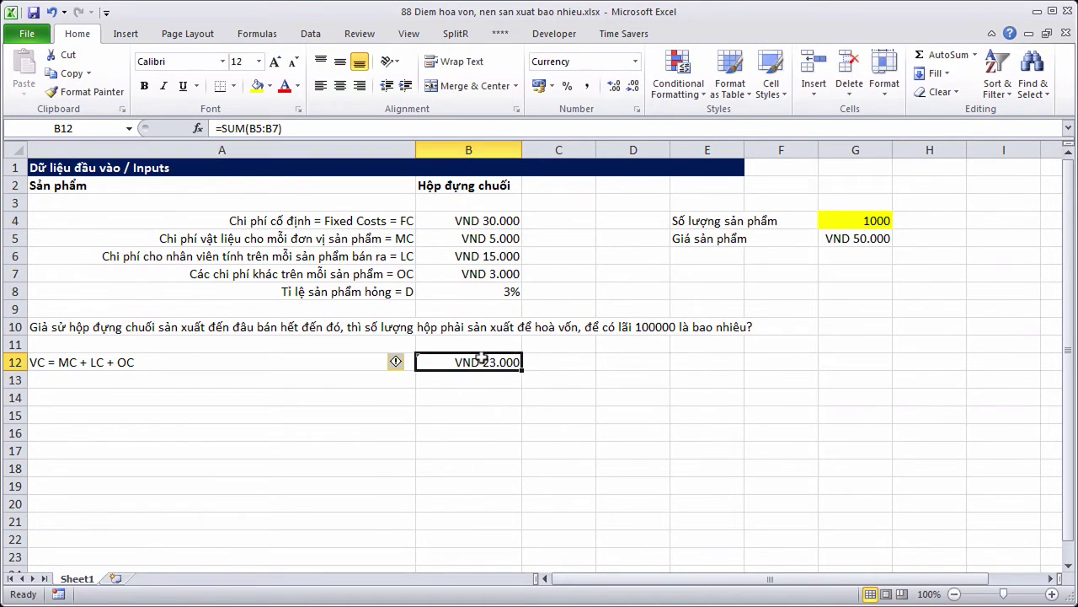
pyautogui.click(111, 380)
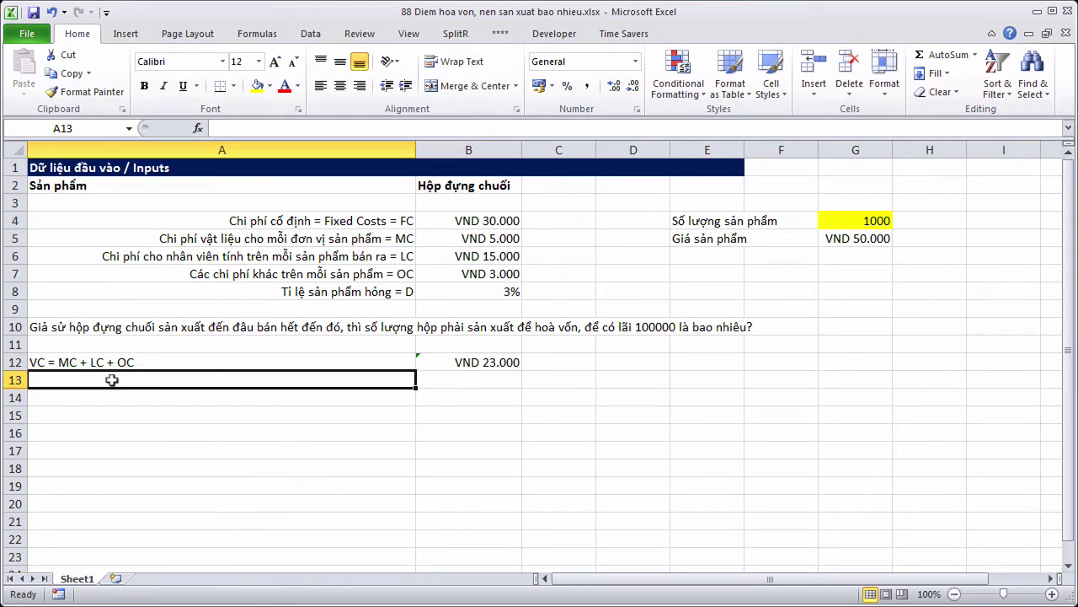
# Label cell A13 as 'TVC = VC * q'.
pyautogui.click(476, 362)
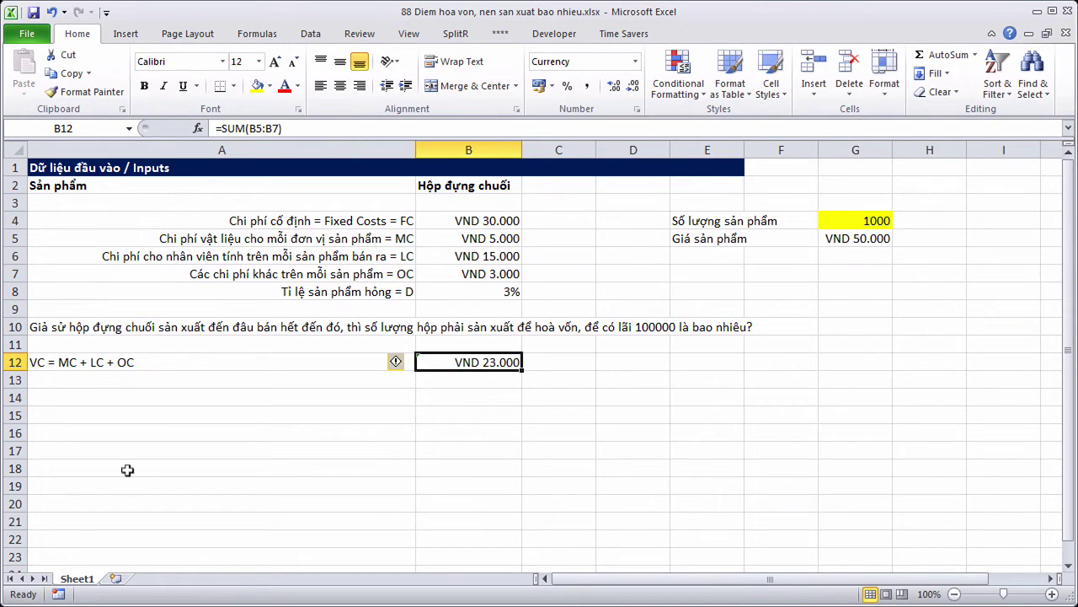
pyautogui.click(60, 379)
pyautogui.write('T')
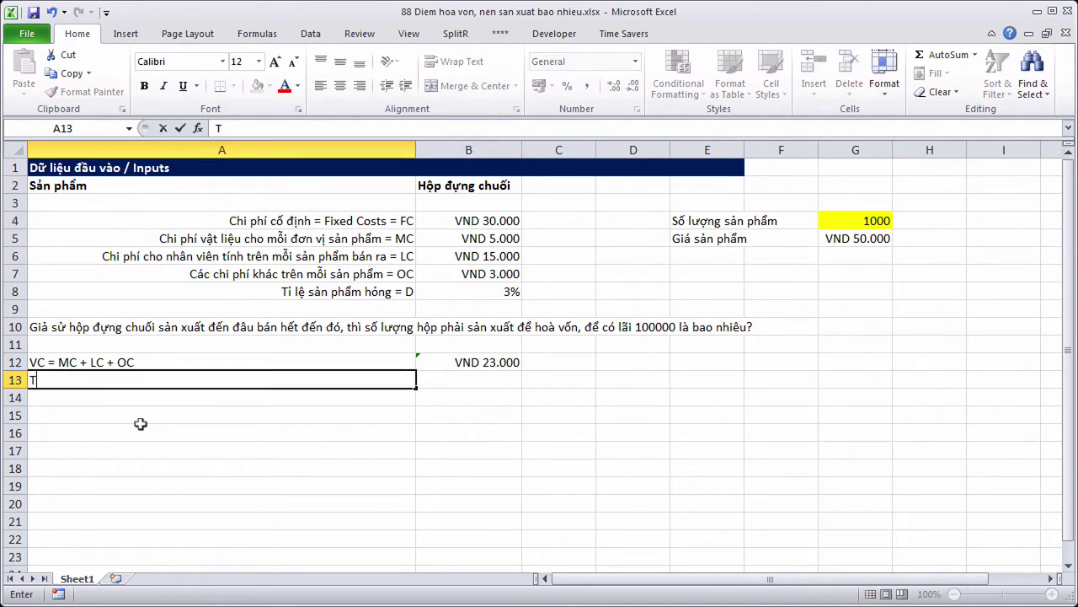
pyautogui.write('VC = VC * q')
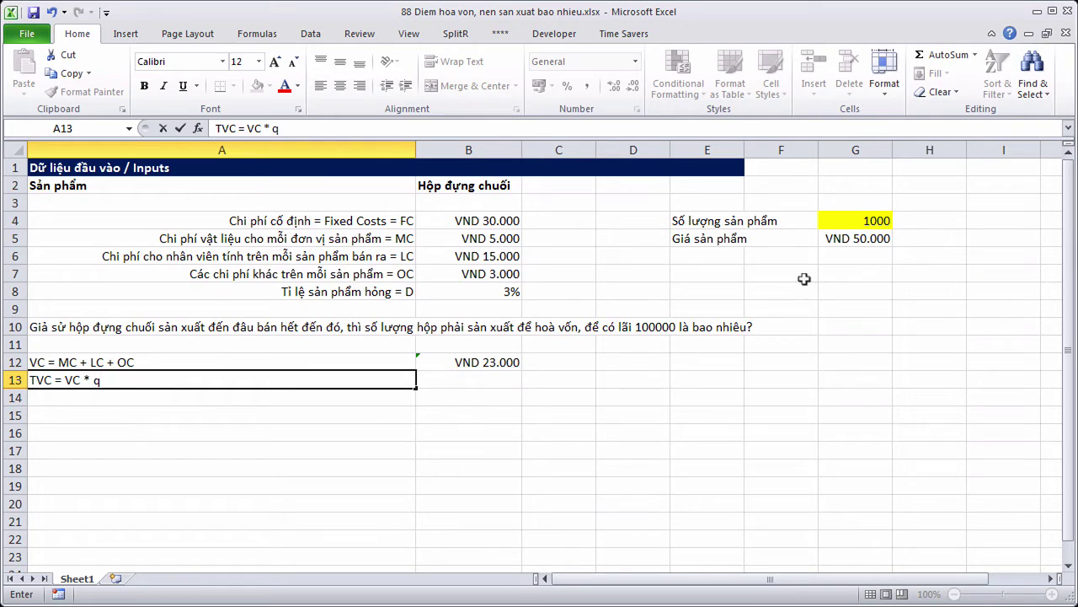
pyautogui.press('Return')
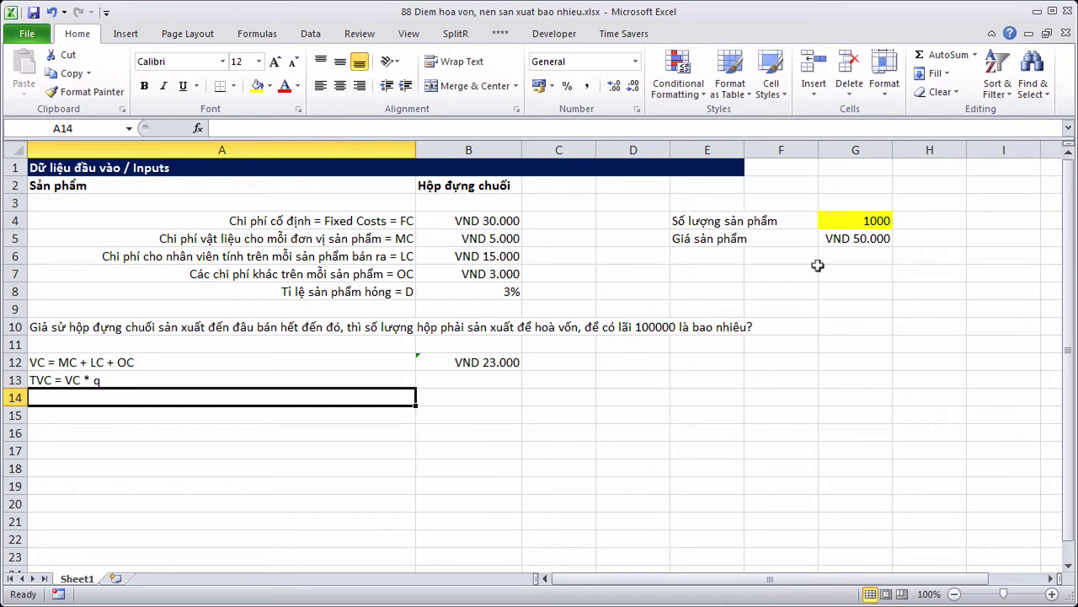
# Enter =B12*G4 in B13, giving total variable cost of VND 23.000.000.
pyautogui.click(466, 381)
pyautogui.write('=')
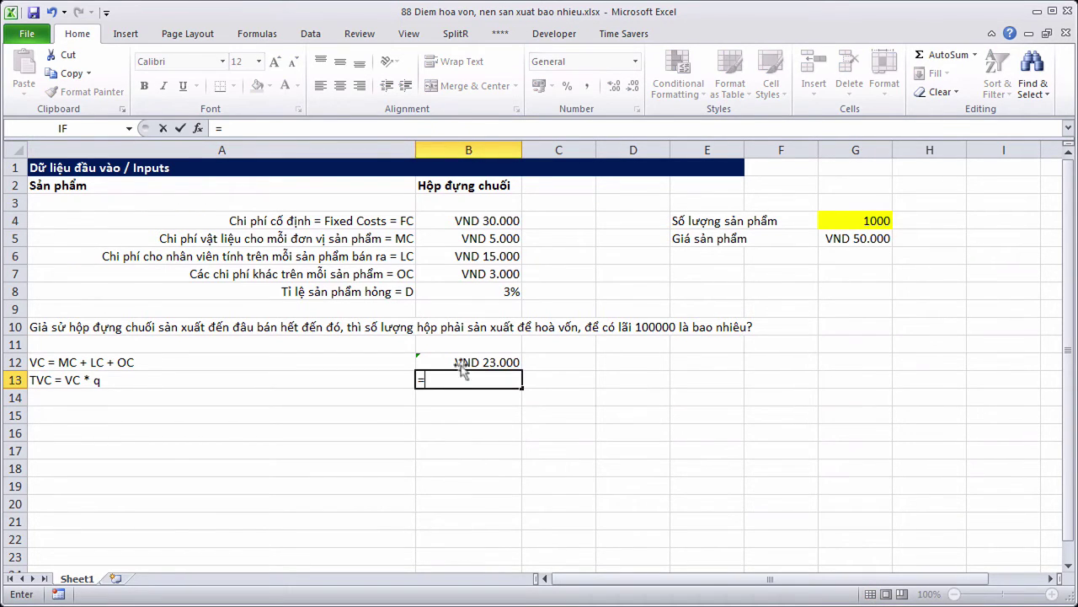
pyautogui.click(460, 357)
pyautogui.write('*')
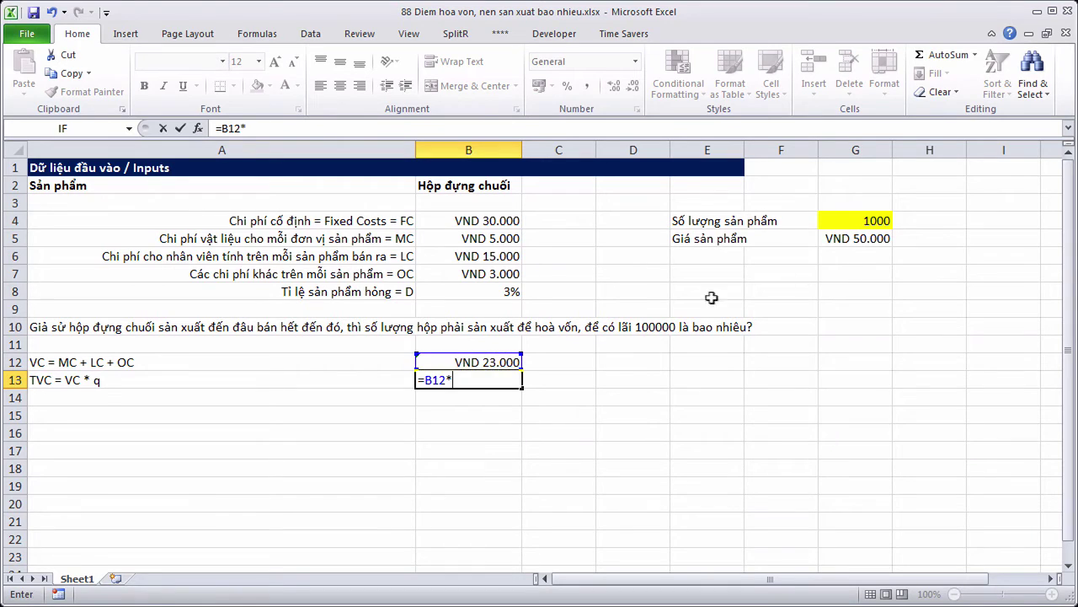
pyautogui.click(861, 219)
pyautogui.press('Return')
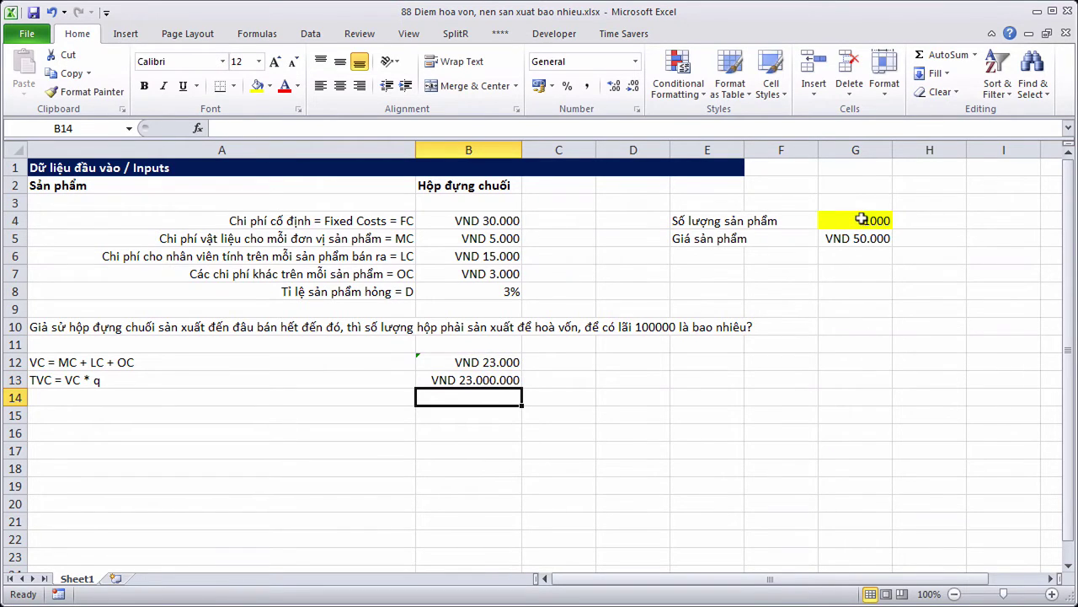
pyautogui.click(465, 376)
# Label cell A14 as 'TC = TVC(q) + FC'.
pyautogui.click(125, 403)
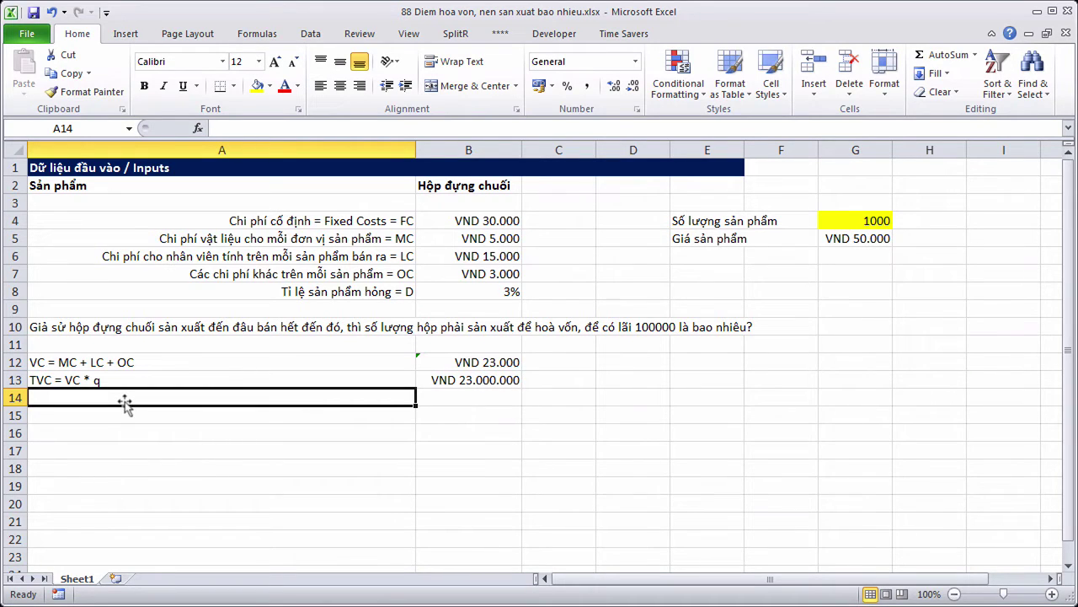
pyautogui.write('TC')
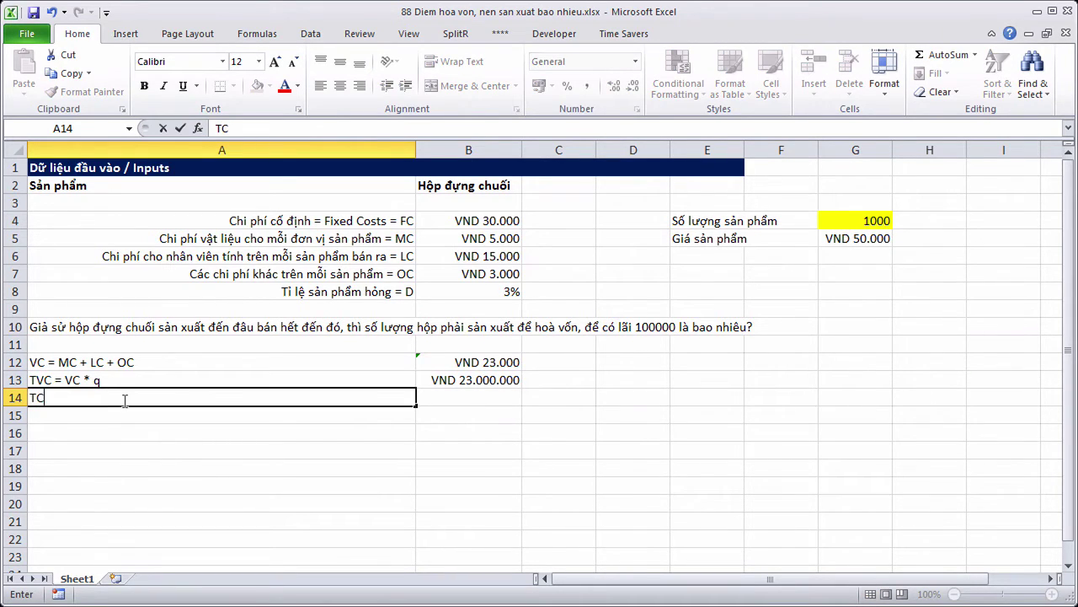
pyautogui.write(' = TVC')
pyautogui.press('BackSpace')
pyautogui.write('(q) + FC')
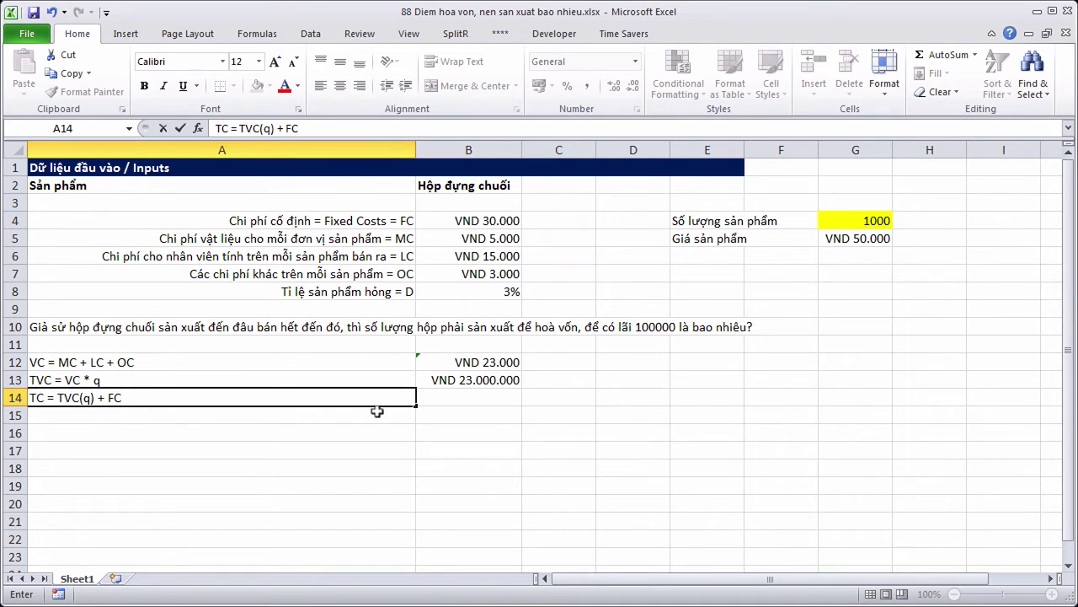
pyautogui.press('Tab')
# Enter =B13+B4 in B14, giving total cost of VND 23.030.000.
pyautogui.write('=')
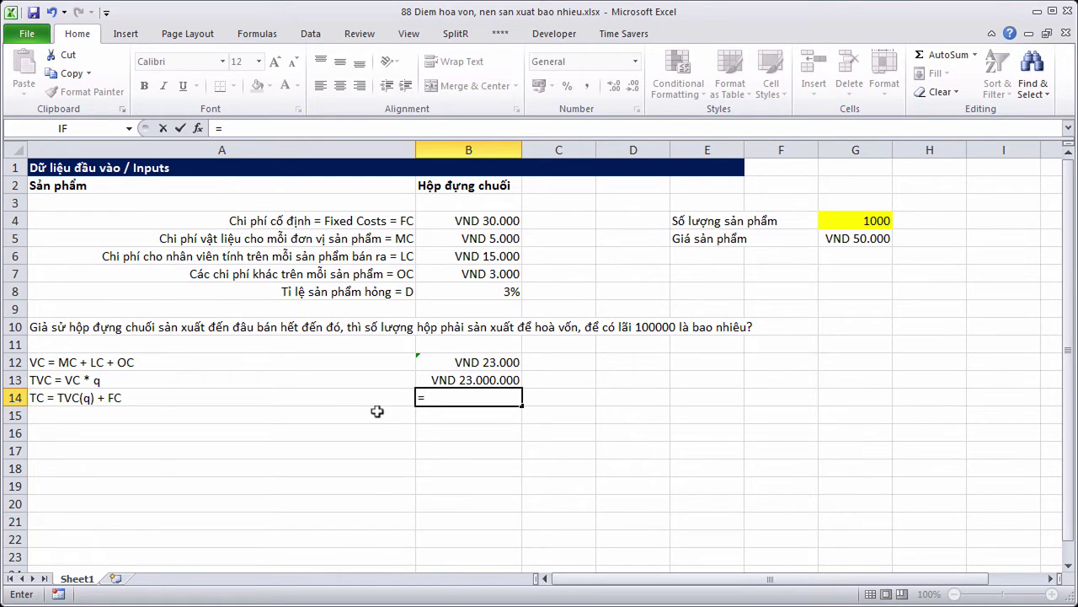
pyautogui.click(456, 378)
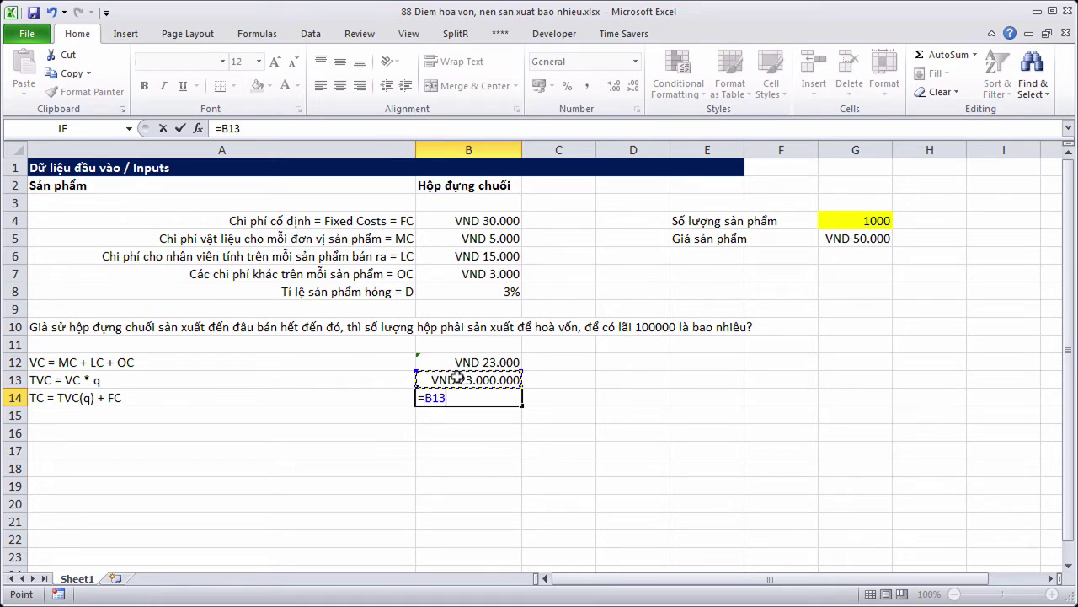
pyautogui.write('+')
pyautogui.click(469, 216)
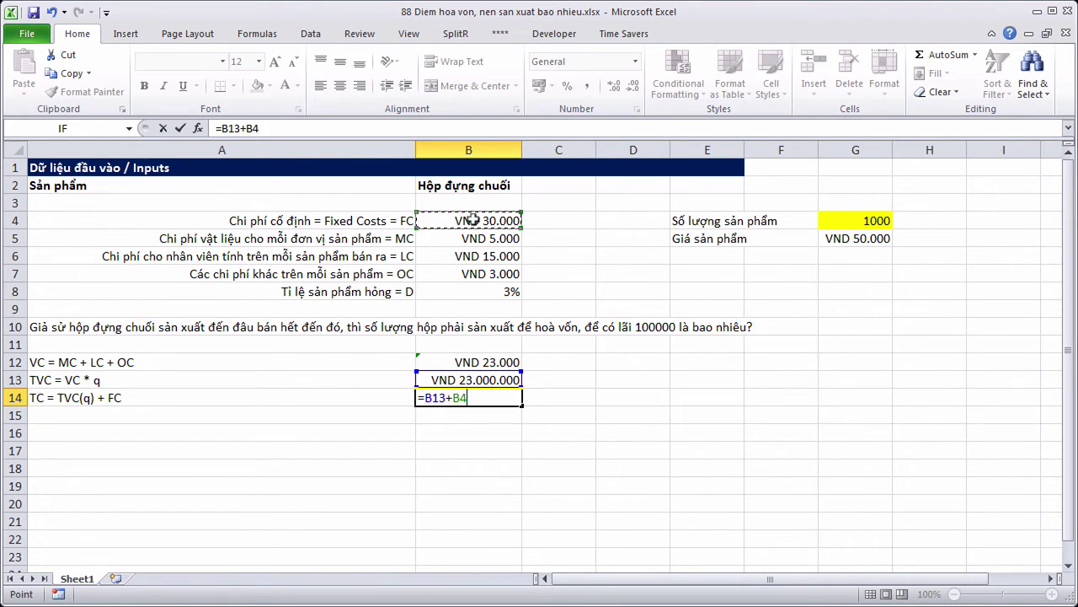
pyautogui.press('Return')
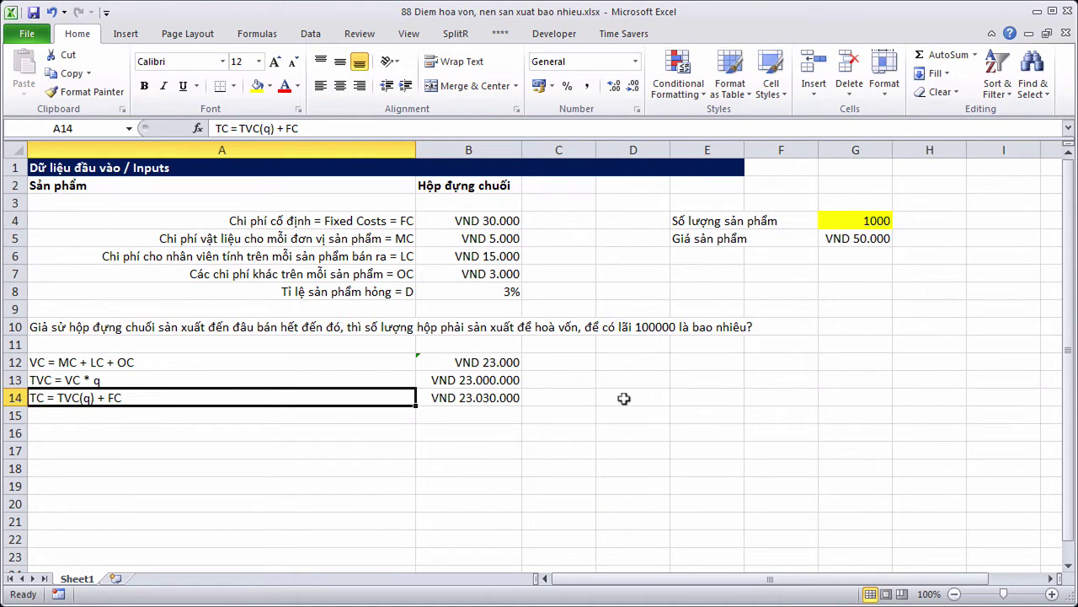
pyautogui.press('Down')
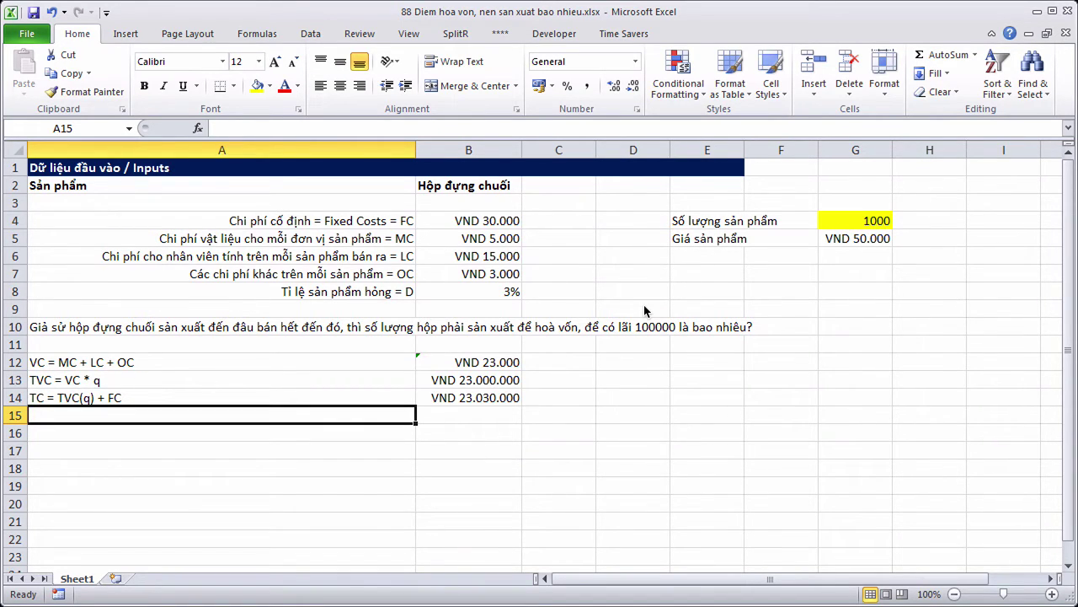
# Check the quantity 1000 and price VND 50.000 cells in G4:G5, then return to A15.
pyautogui.click(853, 223)
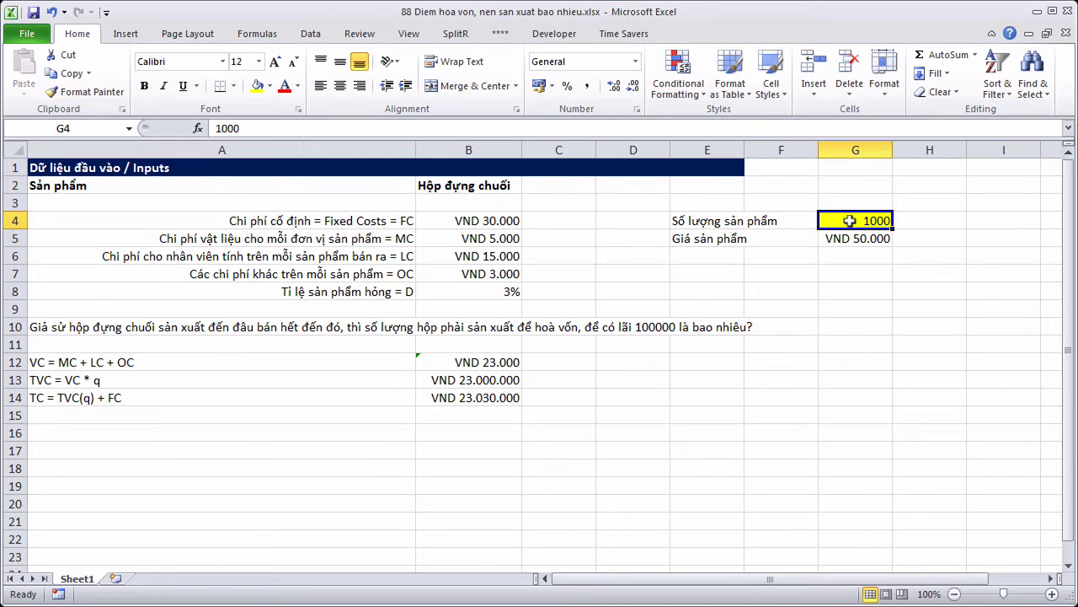
pyautogui.click(864, 237)
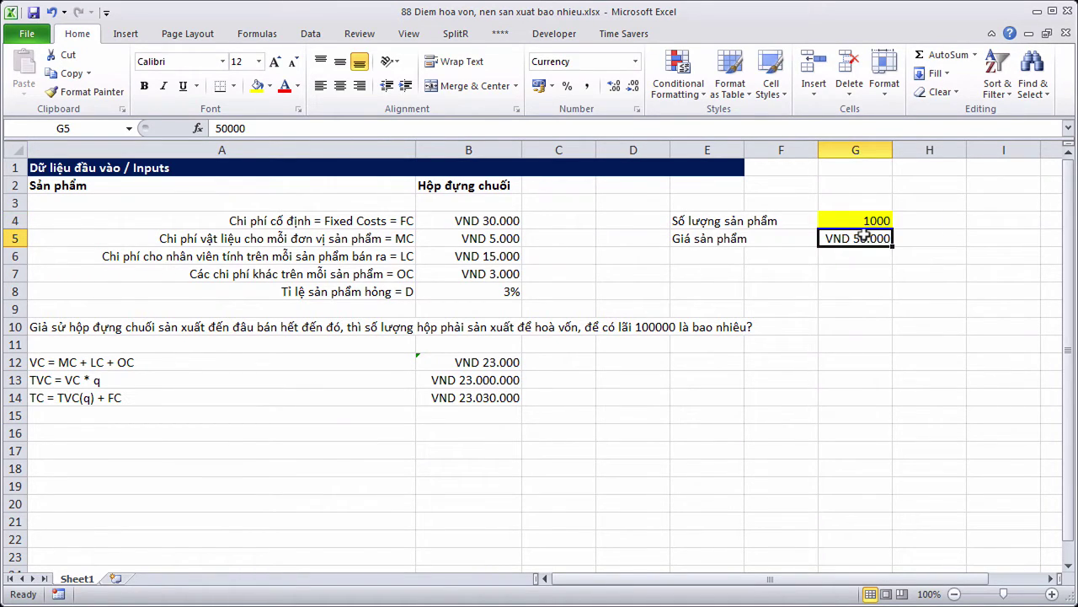
pyautogui.moveTo(854, 221); pyautogui.dragTo(858, 239)
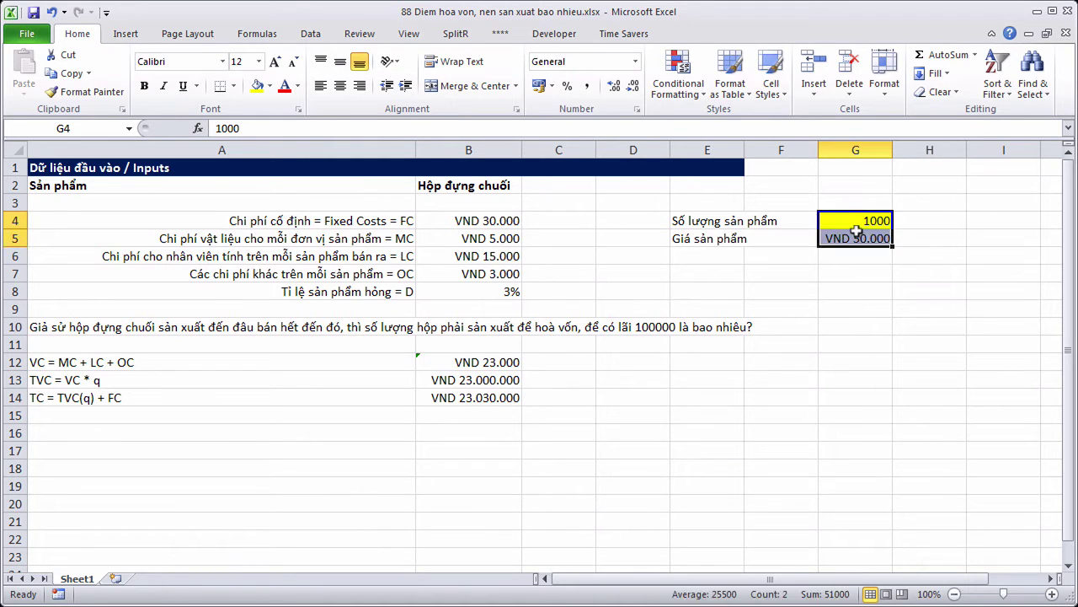
pyautogui.click(870, 286)
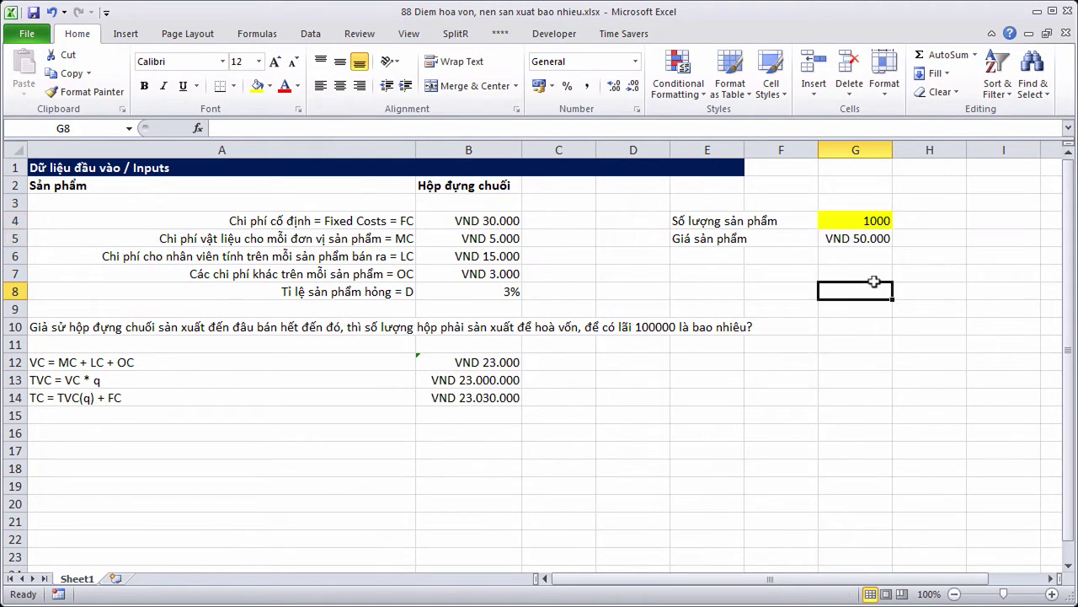
pyautogui.click(853, 238)
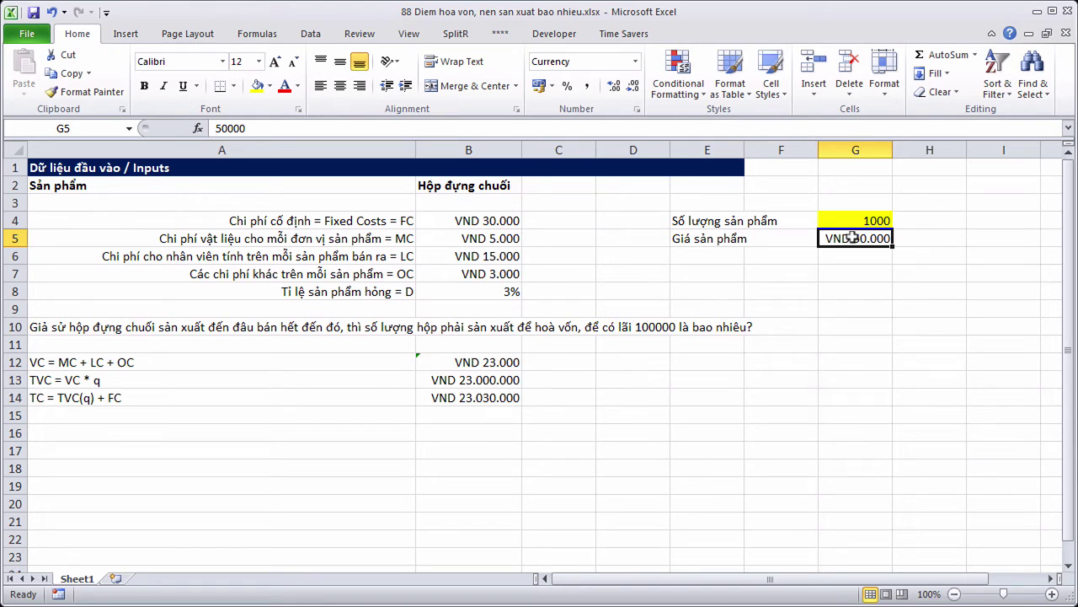
pyautogui.click(213, 412)
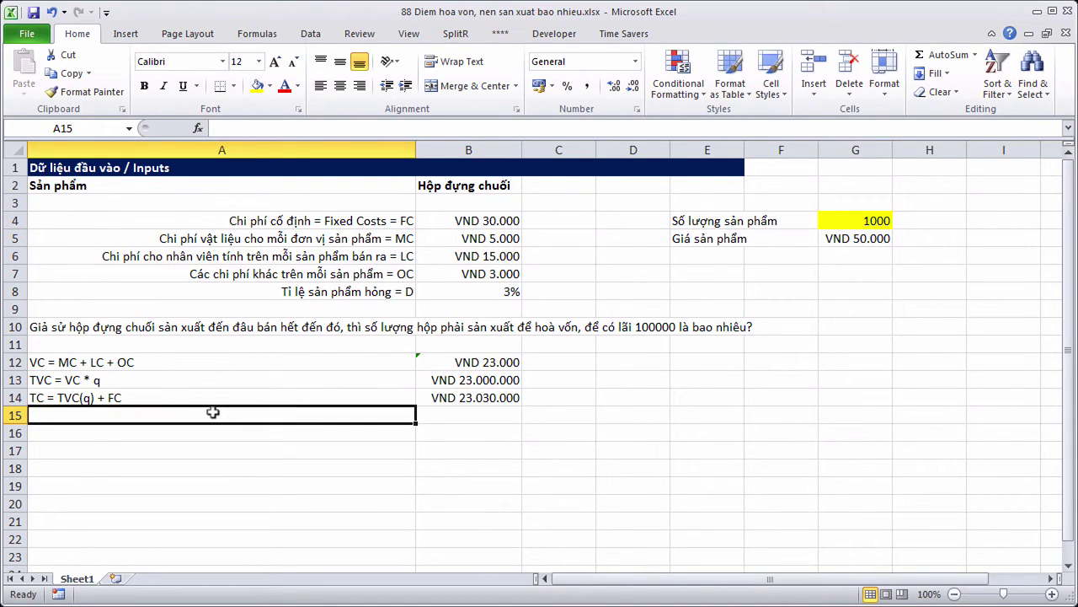
# Label A15 'TR = Total revenue' and check the 3% defect rate and quantity 1000.
pyautogui.write('TR = To')
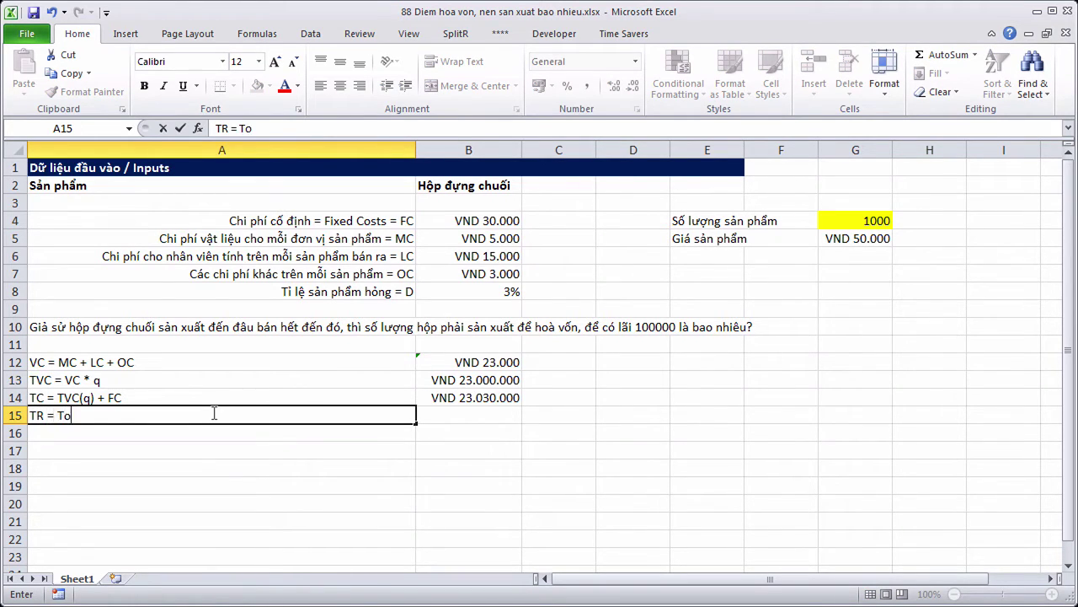
pyautogui.write('tal revenue')
pyautogui.press('Tab')
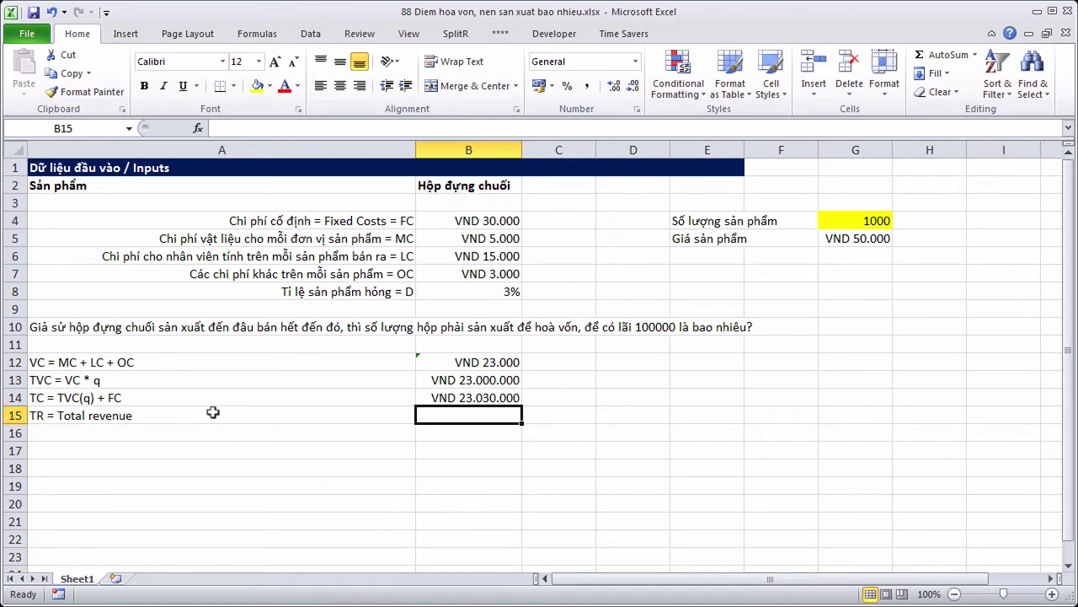
pyautogui.click(320, 290)
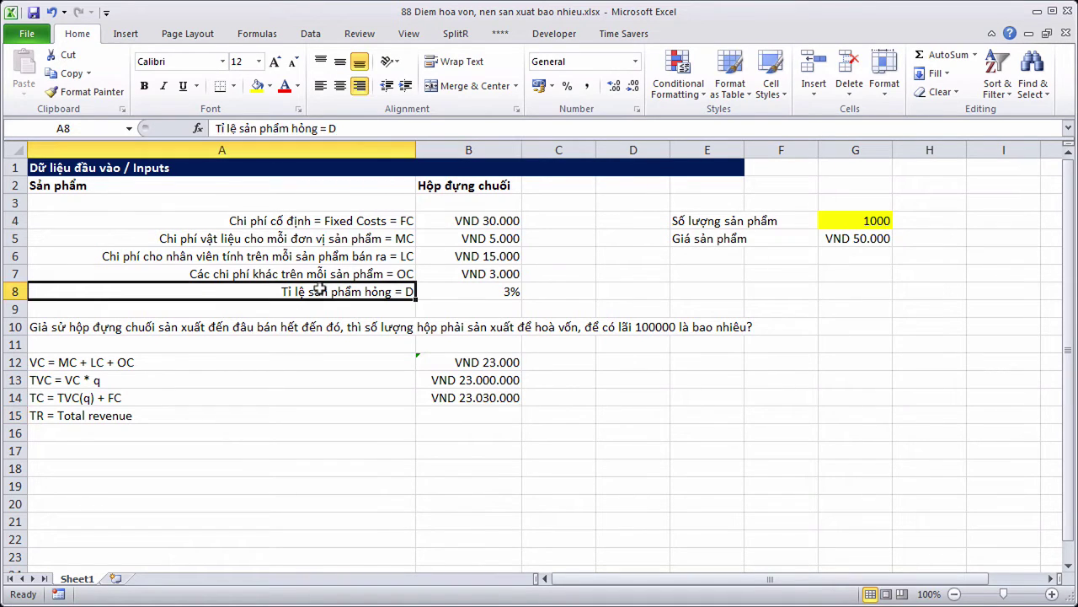
pyautogui.click(452, 284)
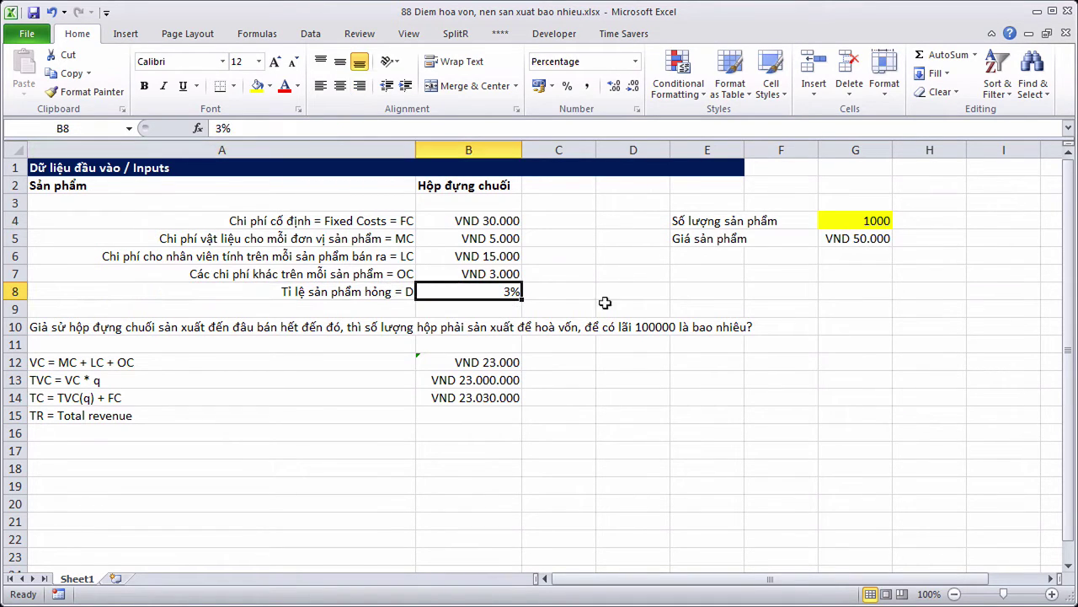
pyautogui.click(846, 220)
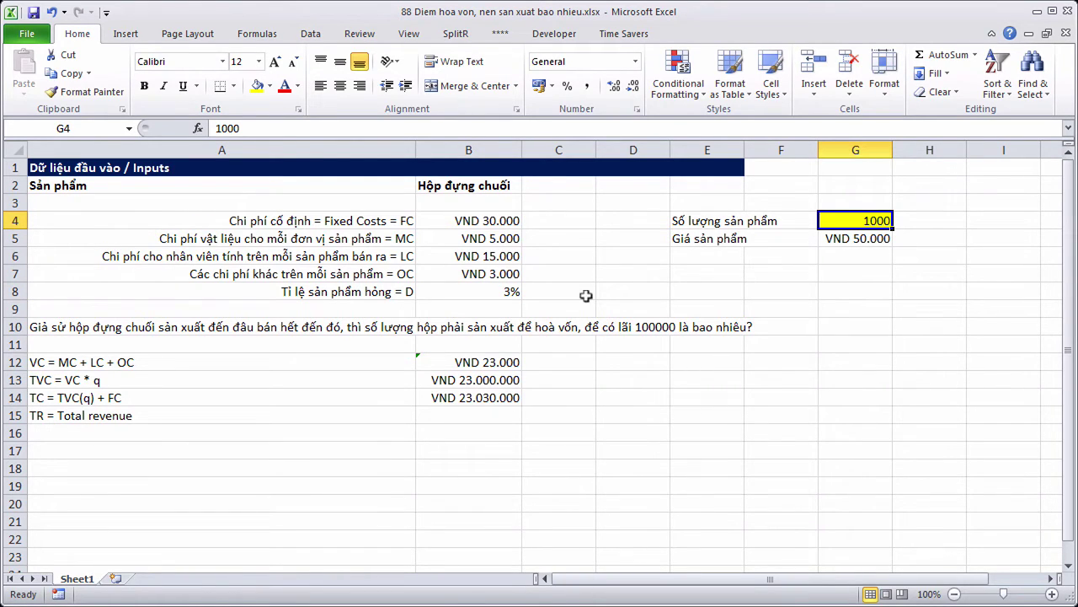
pyautogui.click(506, 290)
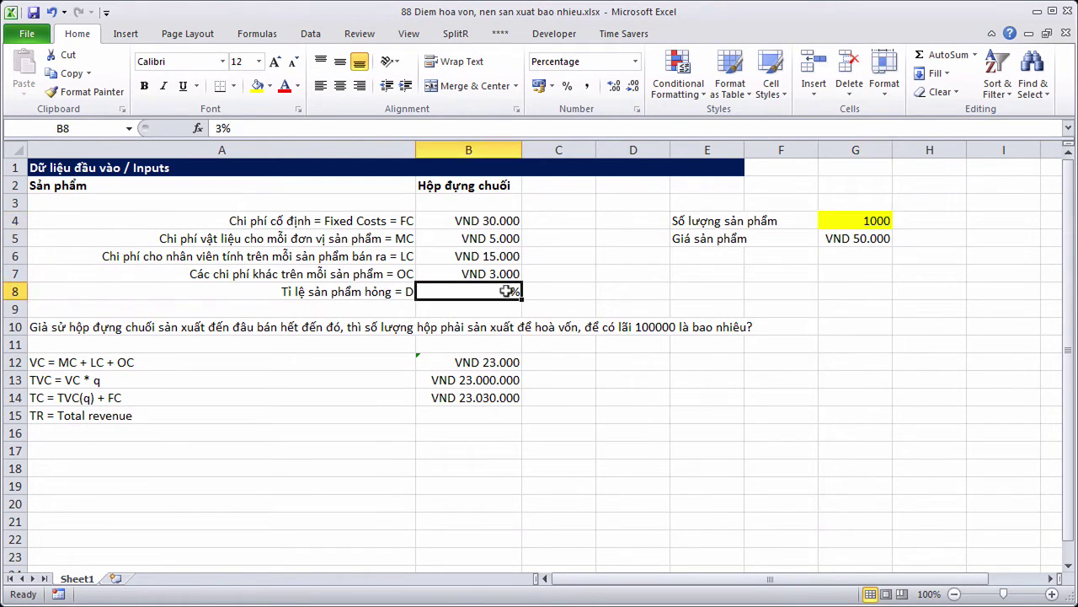
# Enter =G5*(G4-G4*B8) in B15, giving total revenue of 48500000.
pyautogui.click(457, 413)
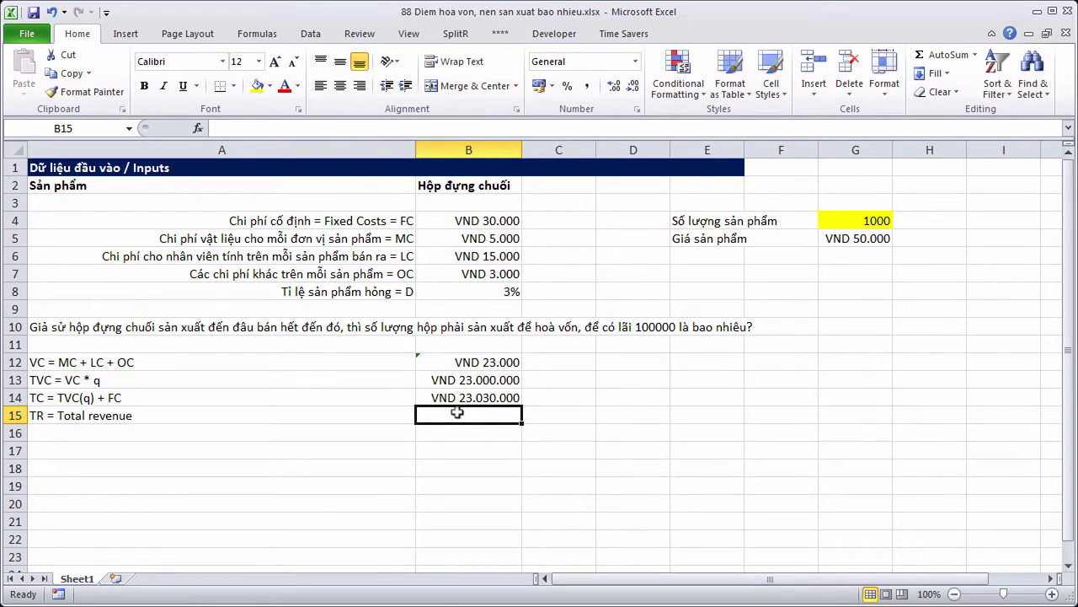
pyautogui.write('=')
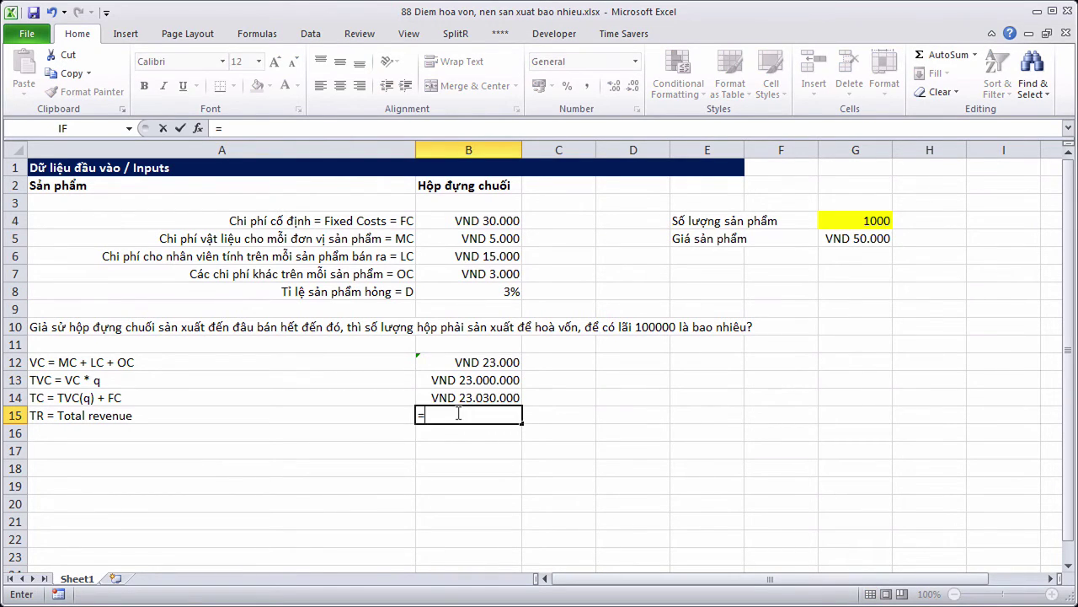
pyautogui.click(845, 238)
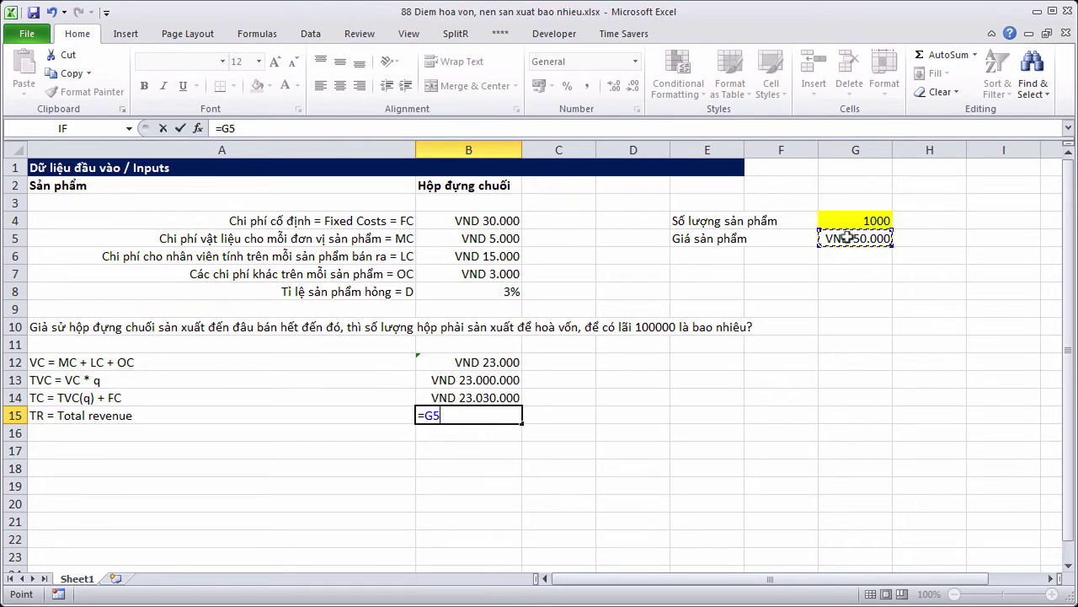
pyautogui.write('*')
pyautogui.click(845, 218)
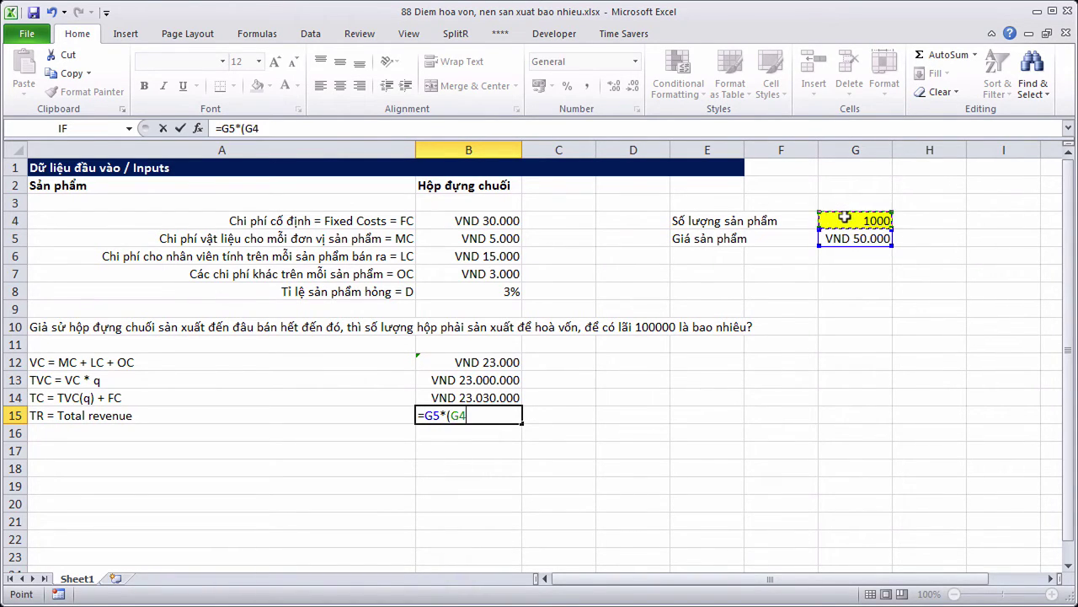
pyautogui.write('-')
pyautogui.click(865, 216)
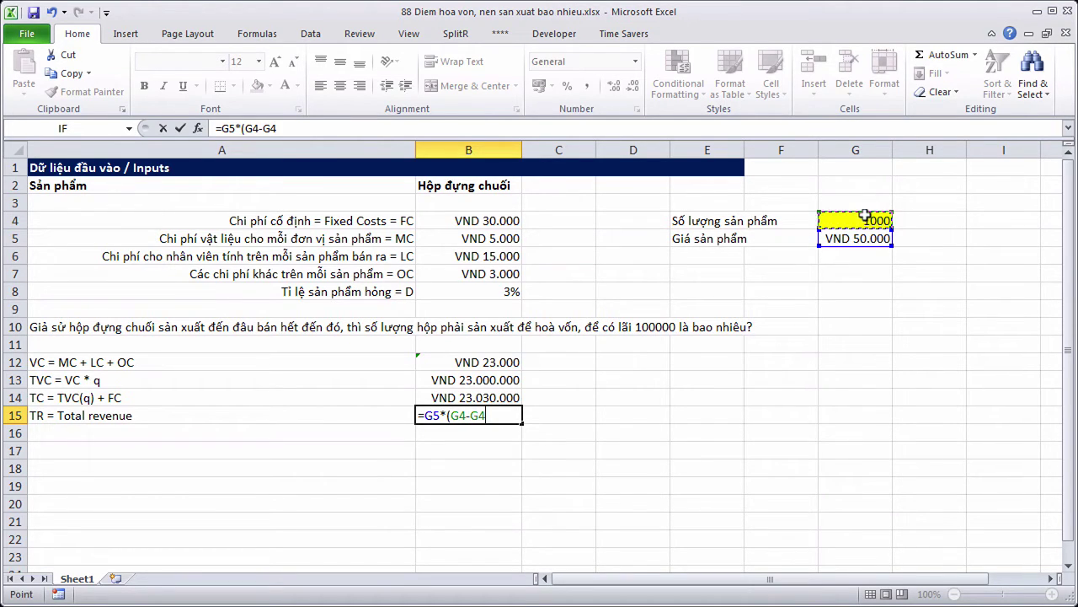
pyautogui.write('*')
pyautogui.click(469, 288)
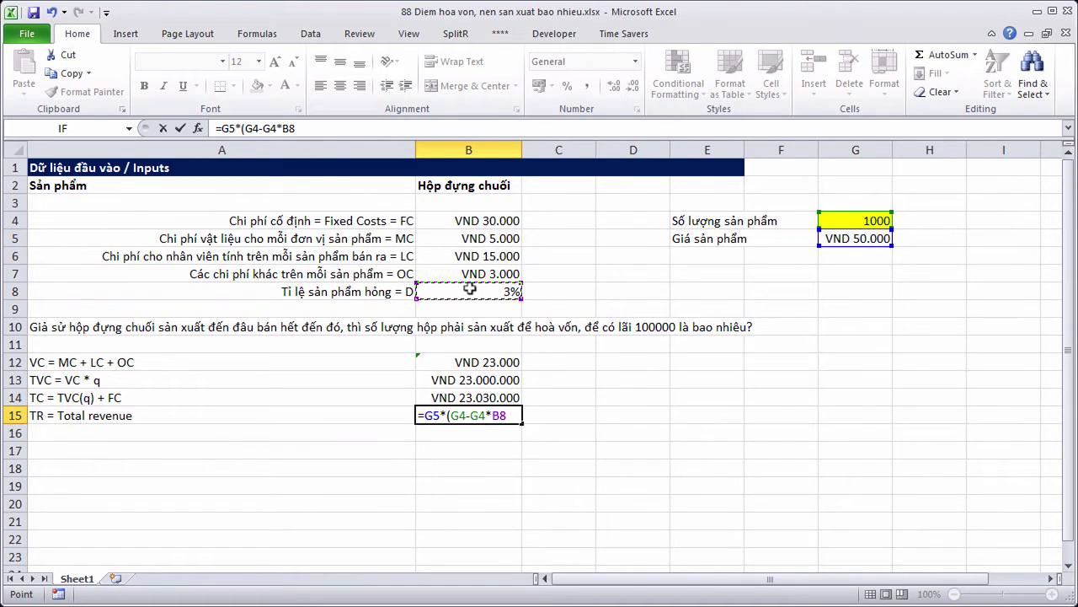
pyautogui.press('Return')
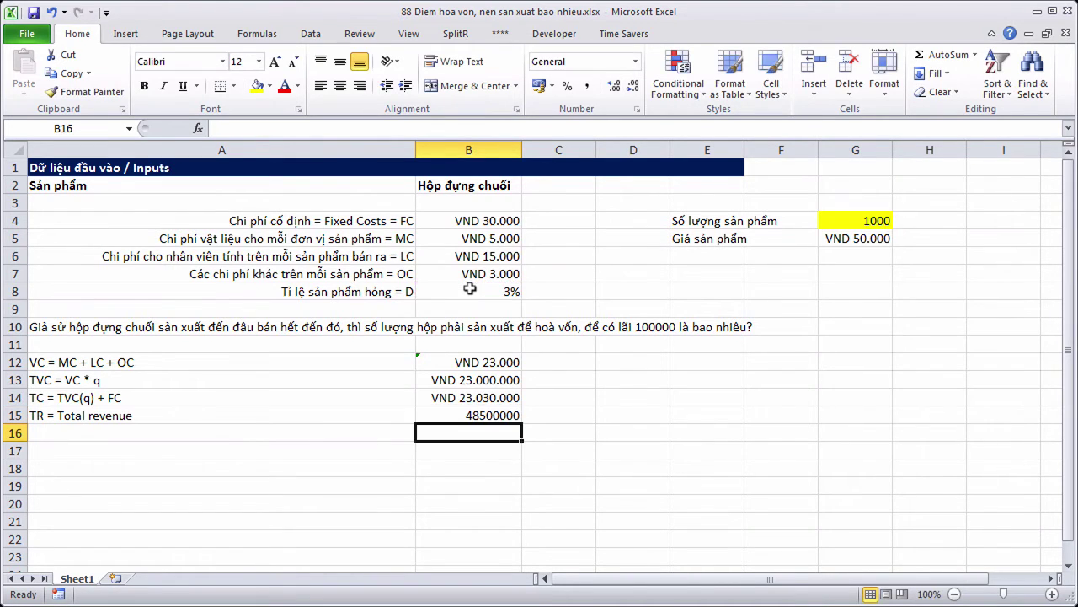
# Copy B14's VND currency format onto B15 so revenue shows VND 48.500.000.
pyautogui.click(477, 412)
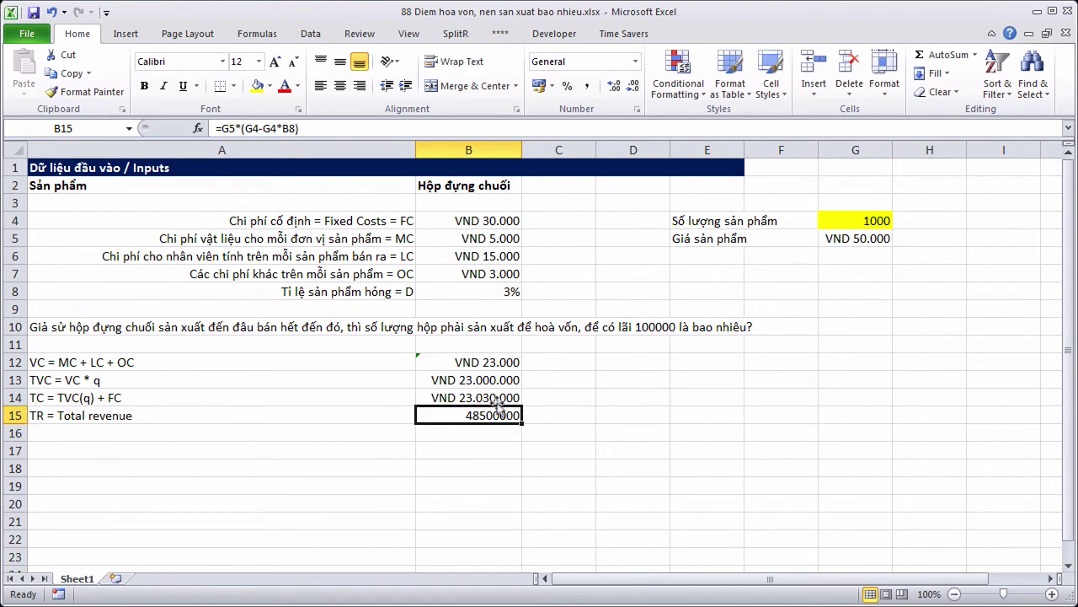
pyautogui.click(472, 395)
pyautogui.click(85, 91)
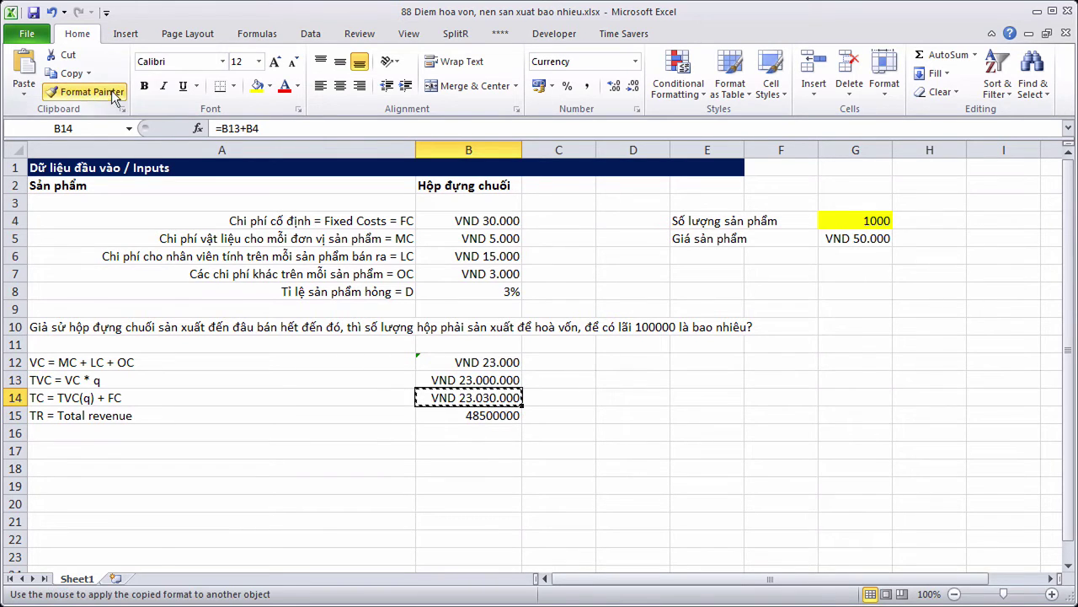
pyautogui.click(472, 415)
pyautogui.click(570, 431)
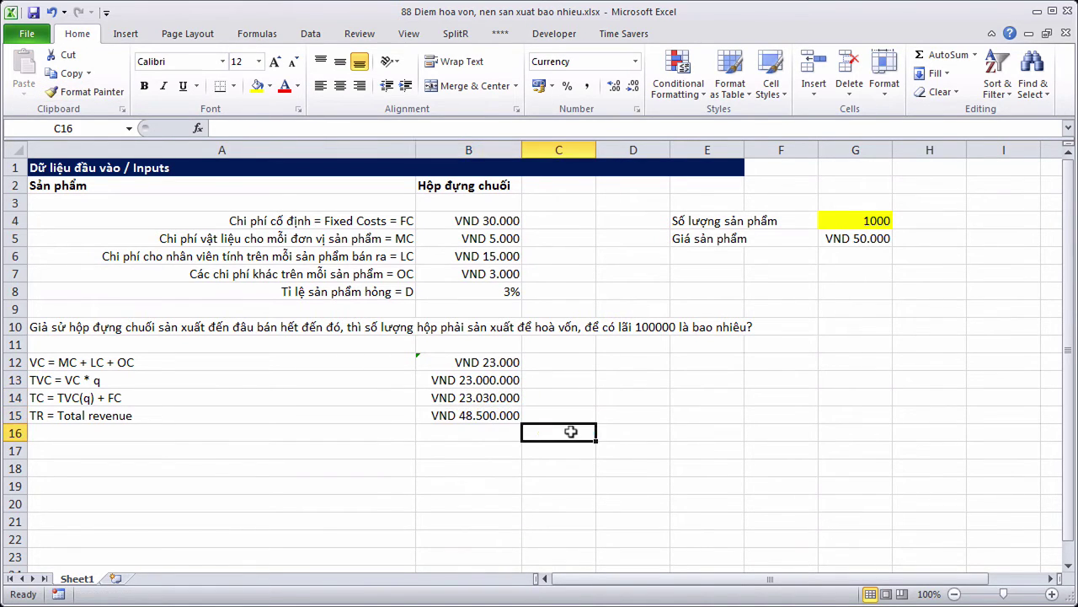
pyautogui.click(484, 412)
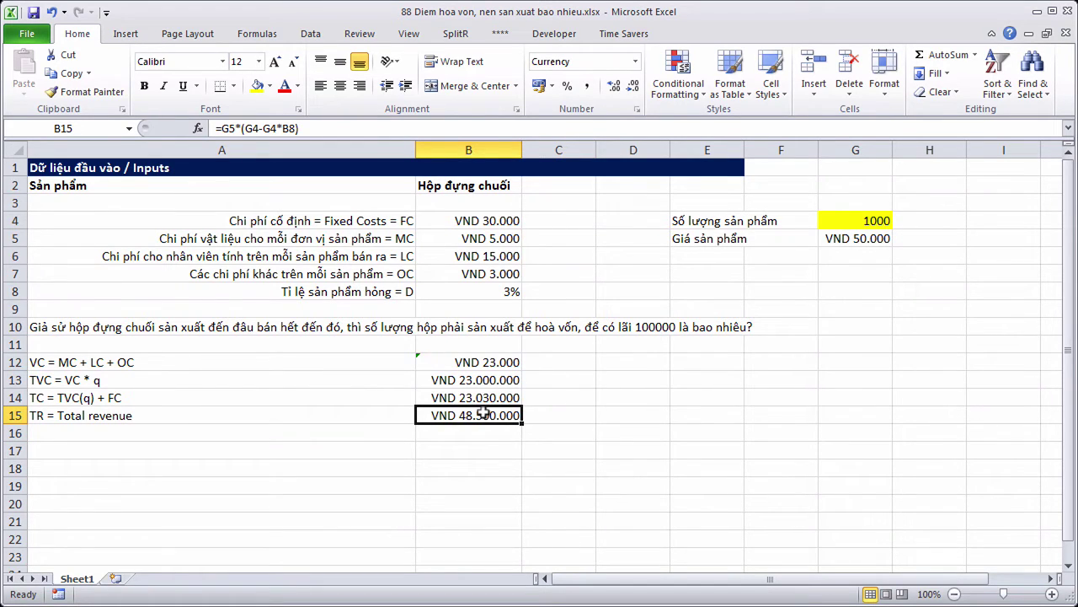
pyautogui.click(501, 444)
pyautogui.click(470, 418)
pyautogui.click(492, 396)
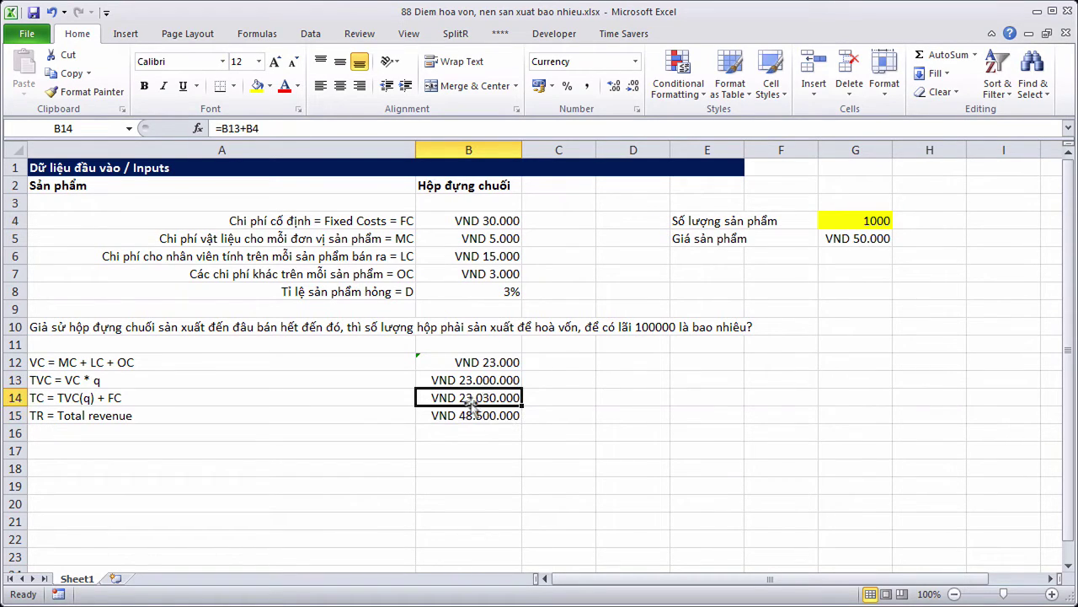
pyautogui.click(475, 412)
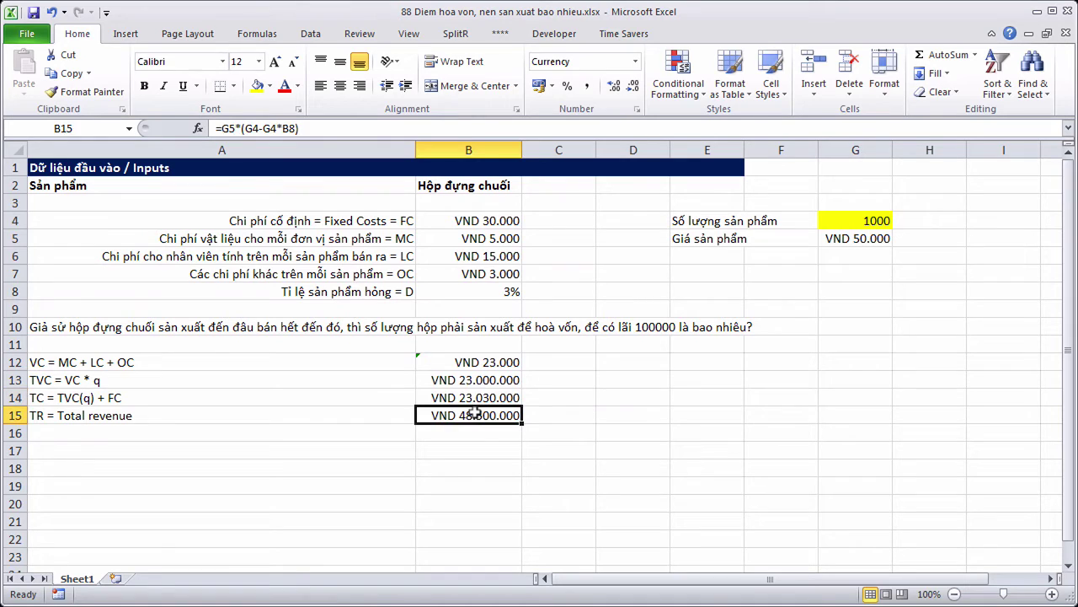
# Edit the A10 question so its target profit reads 10000000 instead of 100000.
pyautogui.click(96, 324)
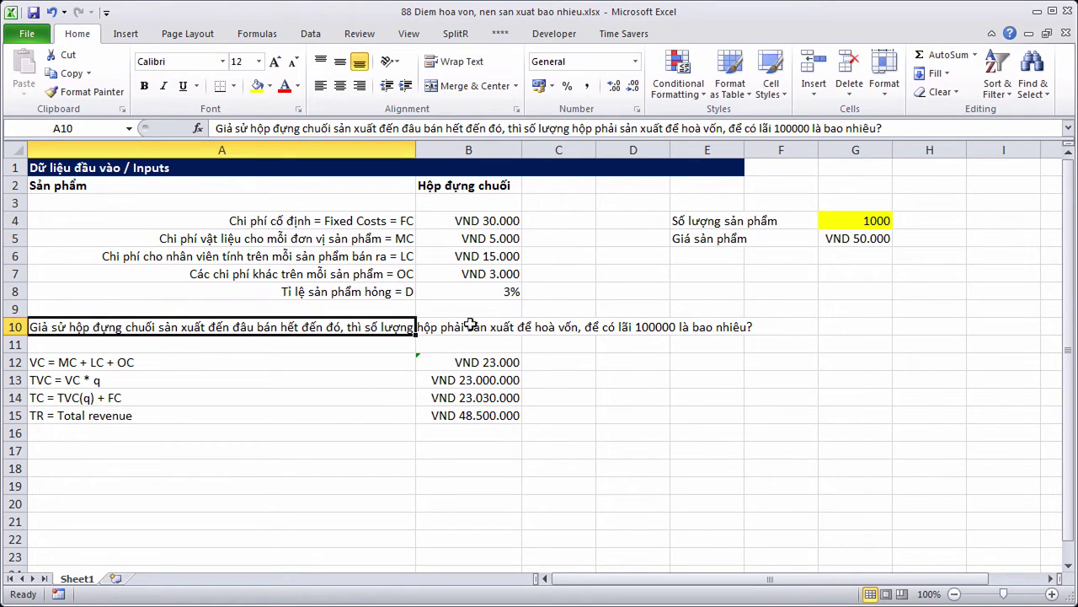
pyautogui.click(805, 125)
pyautogui.write('00')
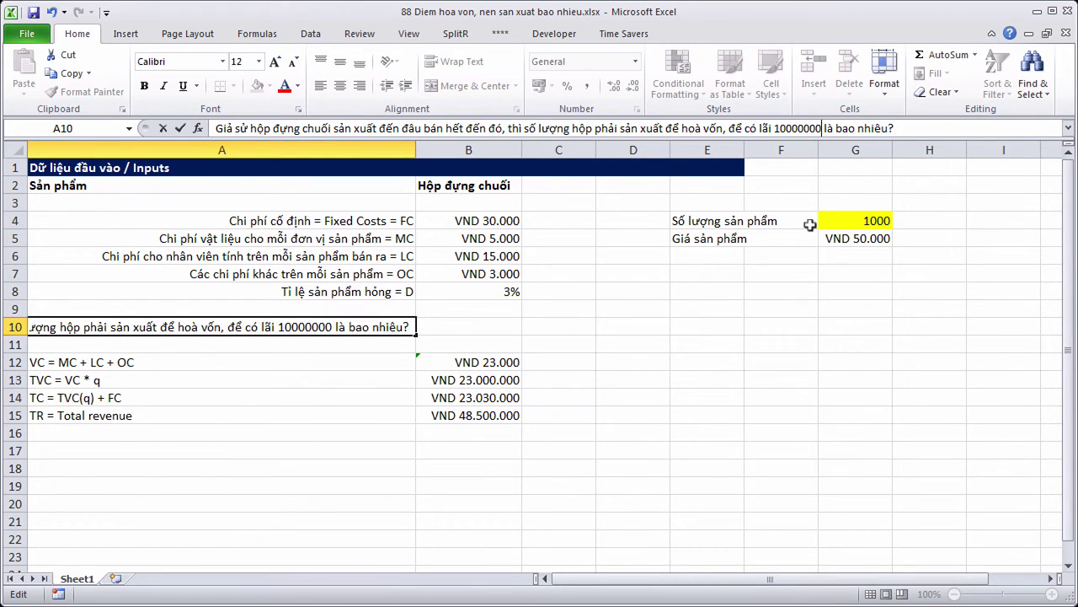
pyautogui.press('Return')
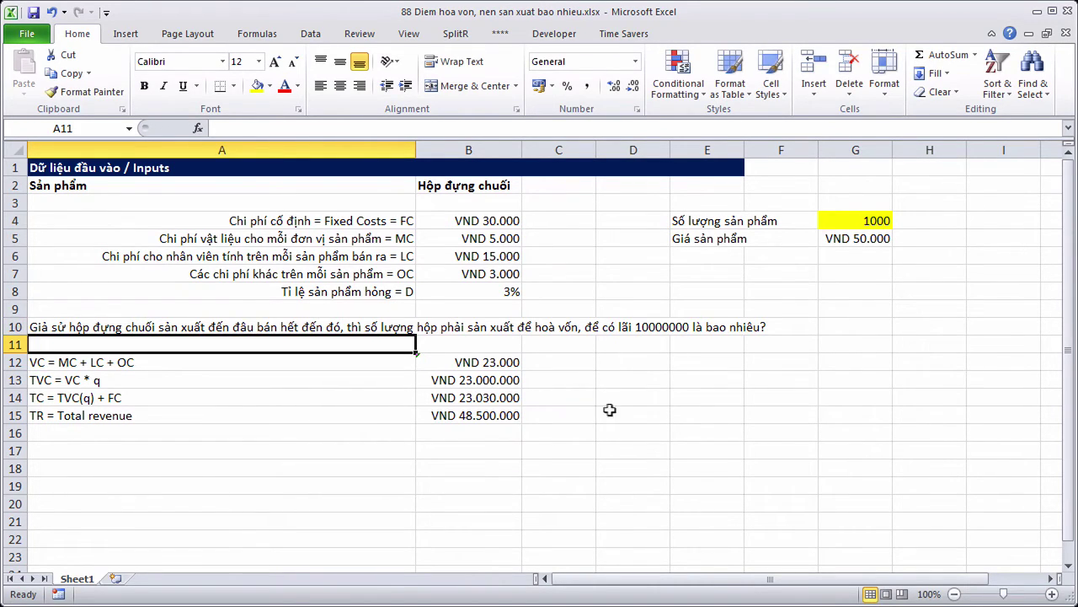
pyautogui.click(459, 413)
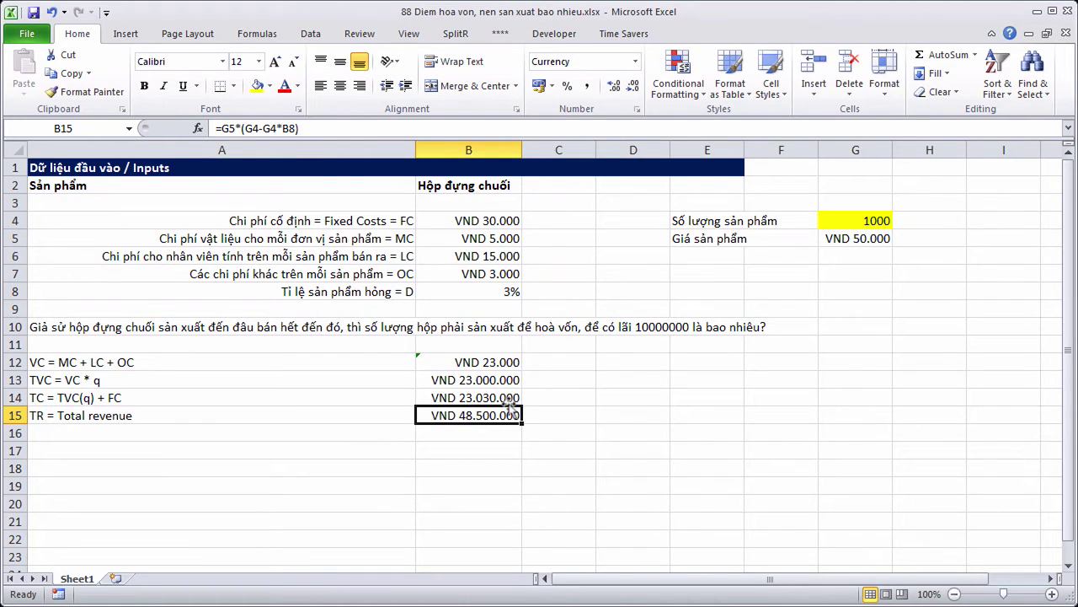
# Label cell A17 as 'Lợi nhuận? = TR - TC'.
pyautogui.click(121, 444)
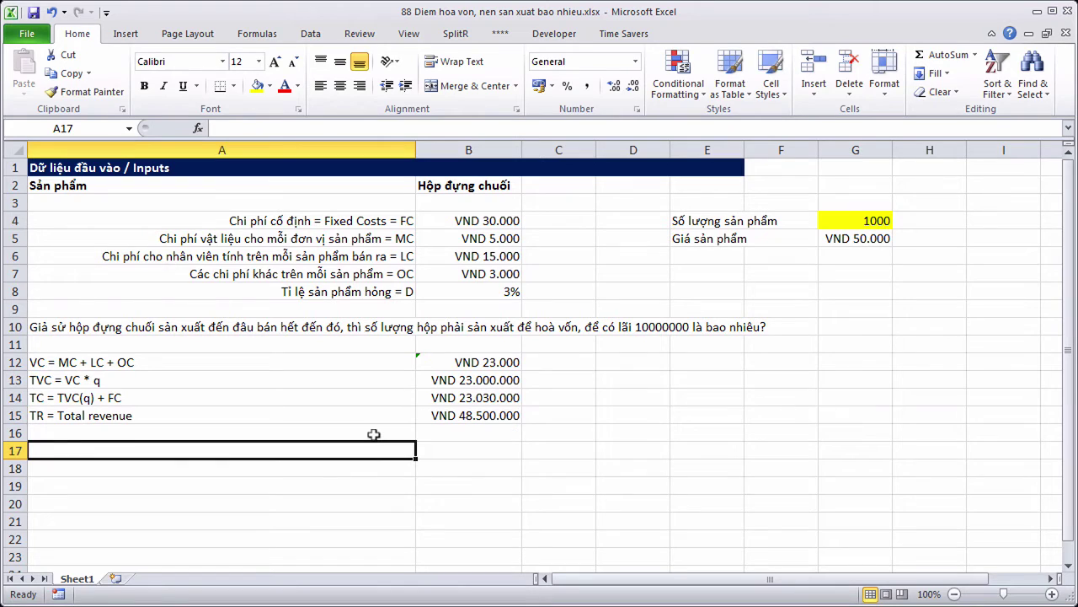
pyautogui.write('Loi nhua')
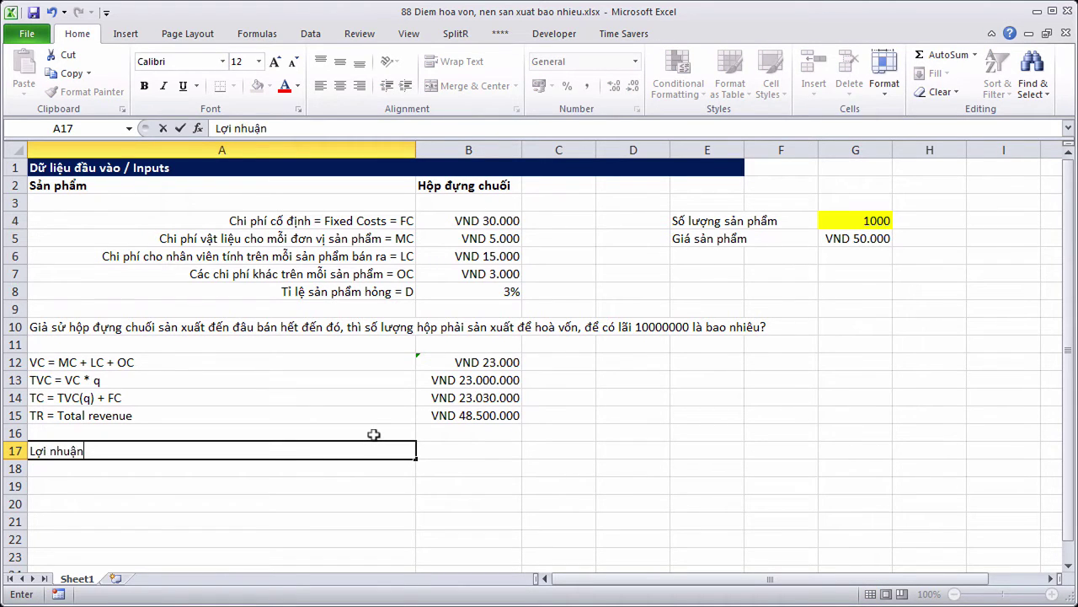
pyautogui.write('n?')
pyautogui.press('Tab')
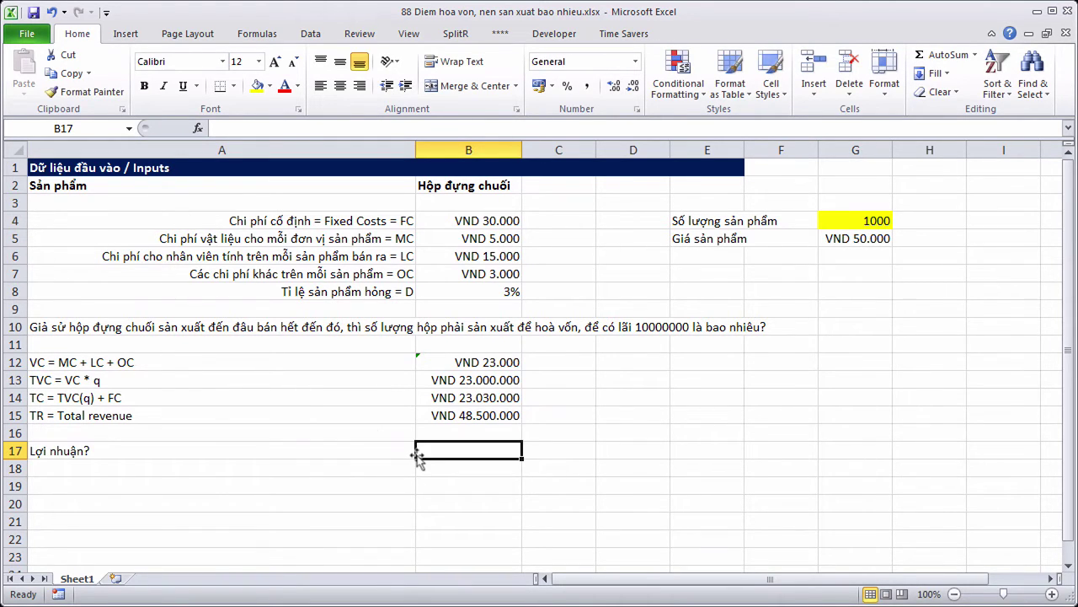
pyautogui.write('=')
pyautogui.click(168, 448)
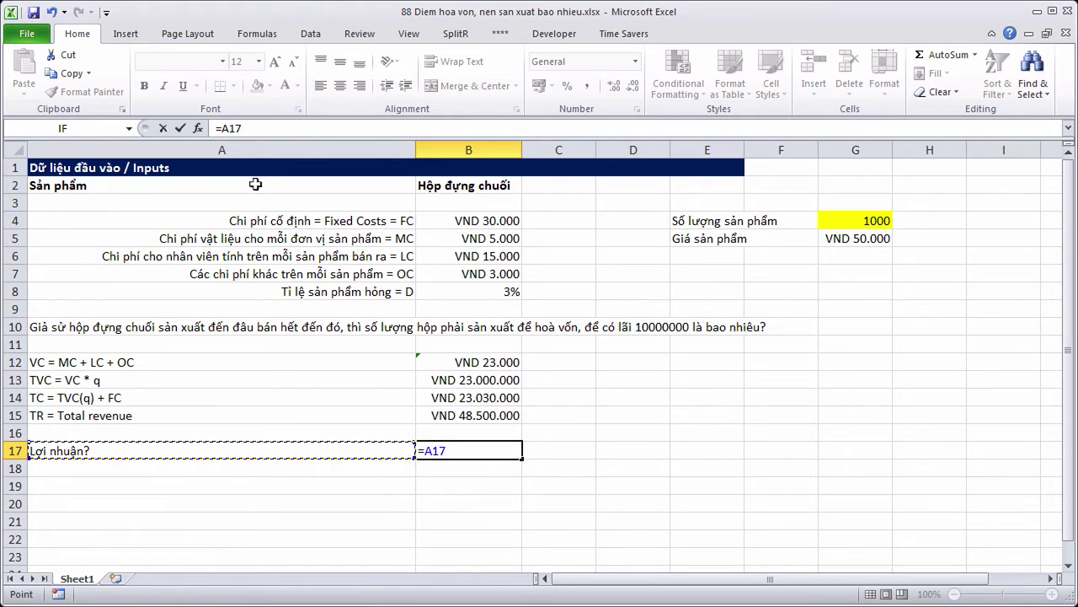
pyautogui.press('Escape')
pyautogui.click(135, 449)
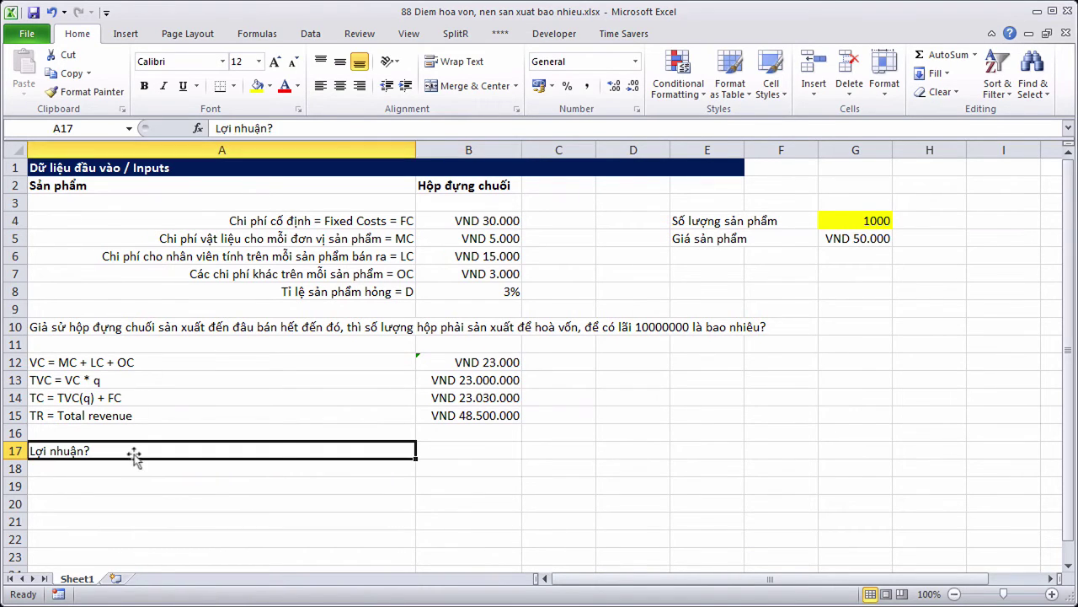
pyautogui.click(285, 128)
pyautogui.write('= ')
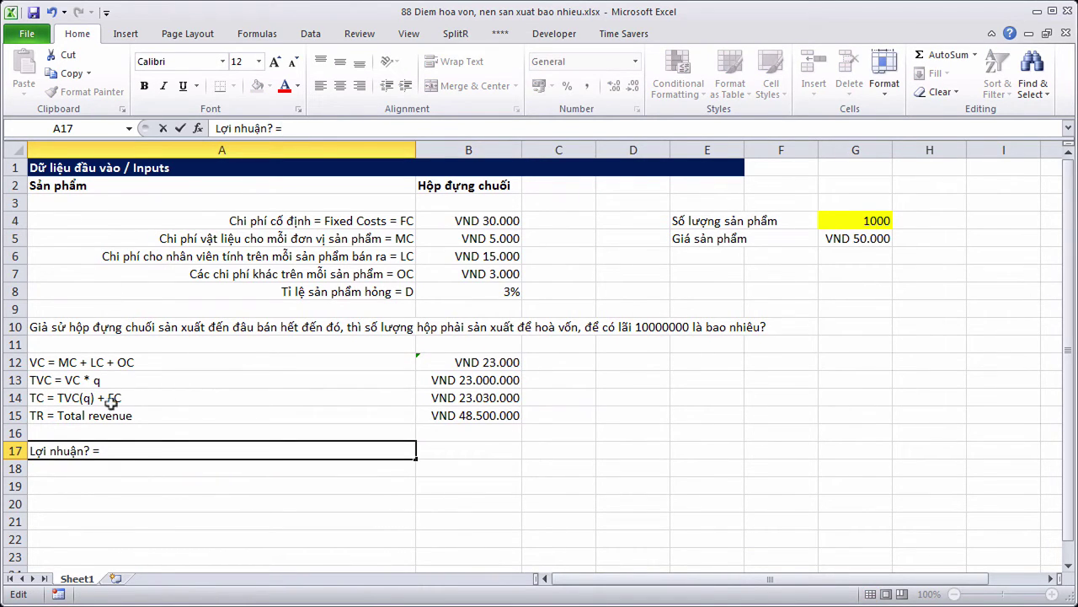
pyautogui.write('TR - TC')
pyautogui.press('Return')
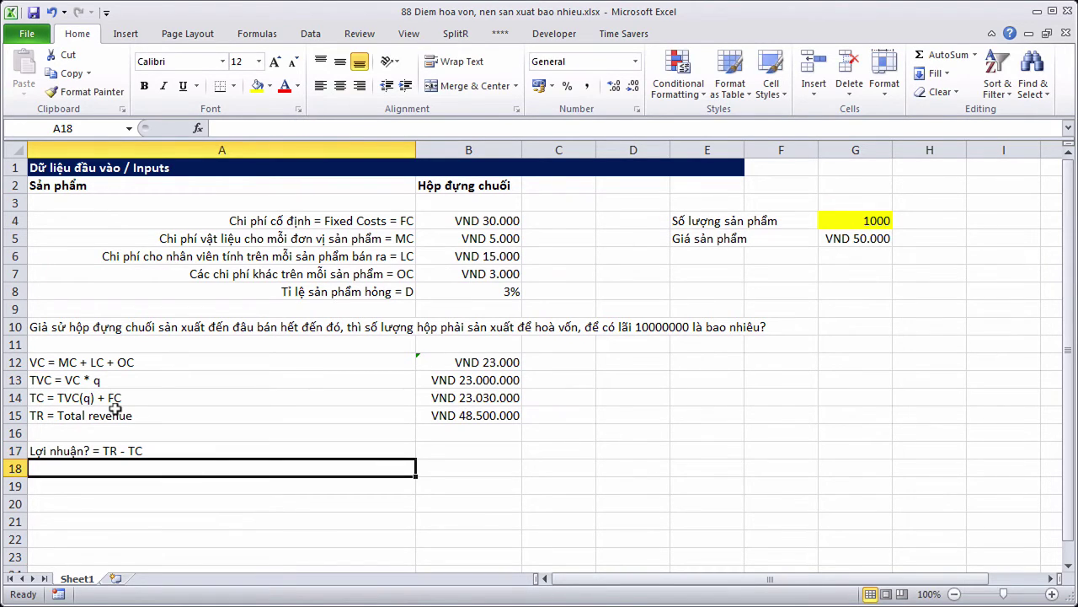
# Enter =B15-B14 in B17, giving a profit of VND 25.470.000.
pyautogui.click(437, 447)
pyautogui.write('=')
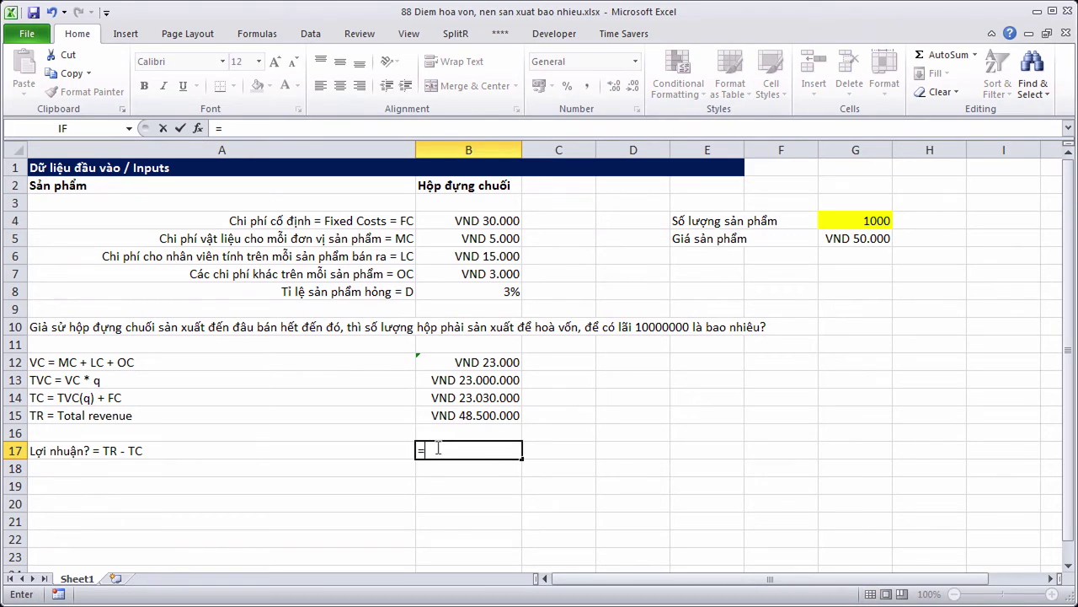
pyautogui.click(451, 414)
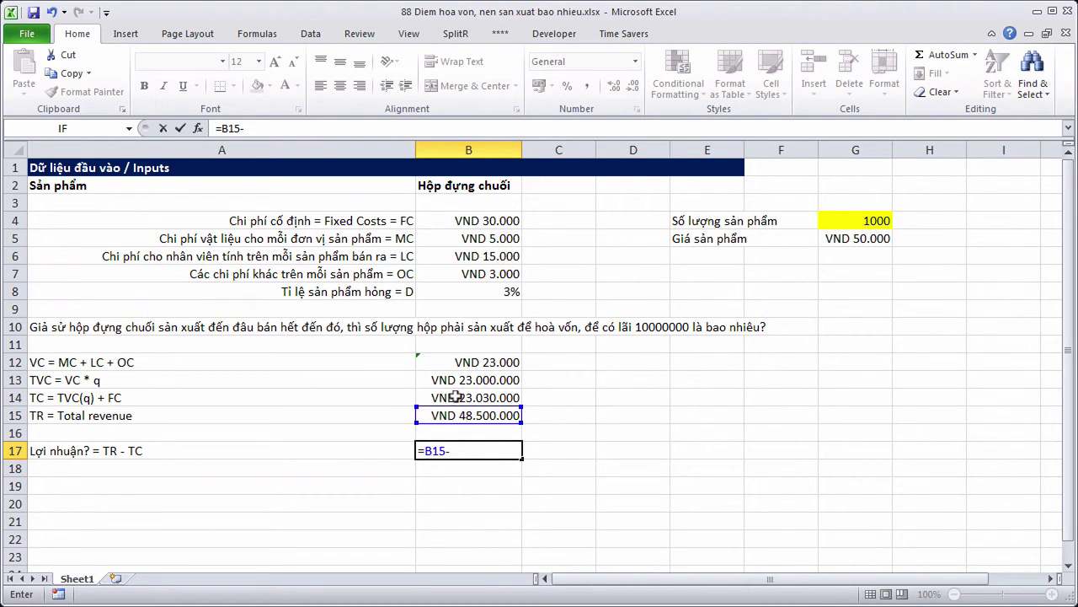
pyautogui.click(454, 397)
pyautogui.hotkey('ctrl', 'Return')
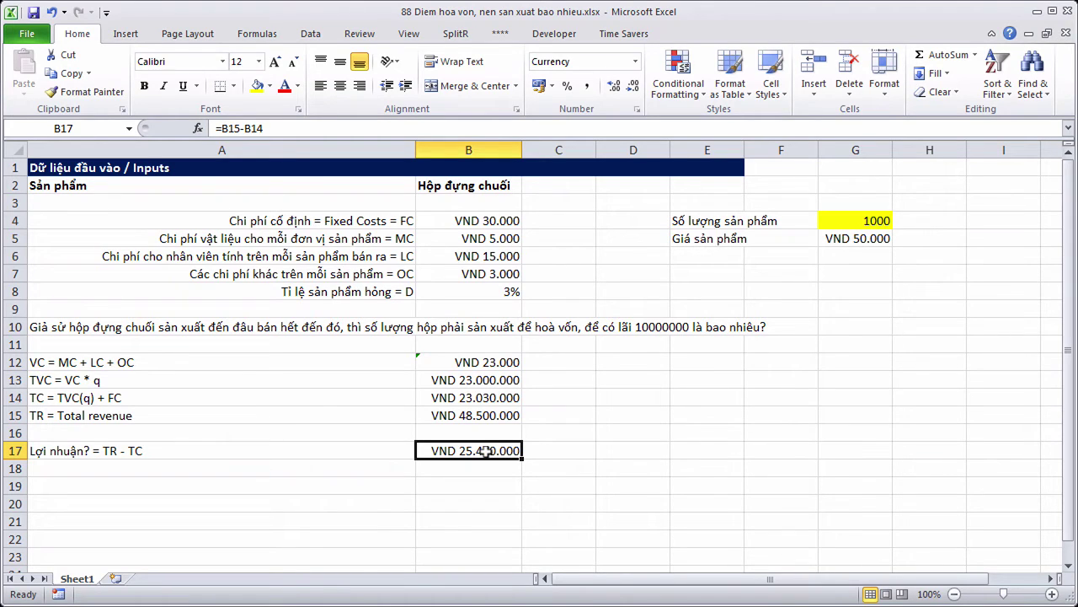
pyautogui.click(81, 326)
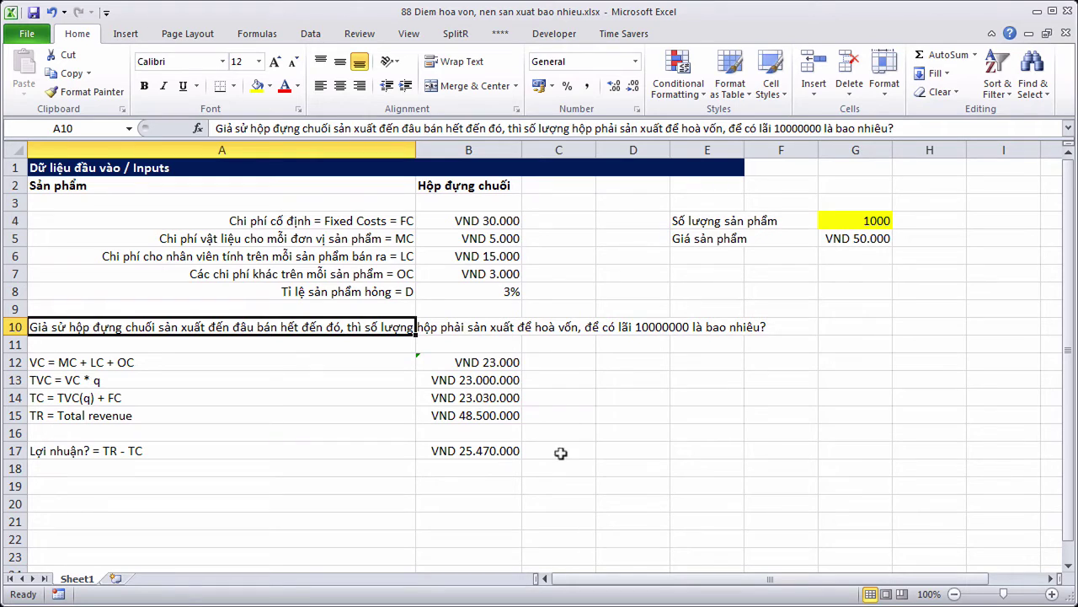
pyautogui.click(554, 480)
pyautogui.click(469, 448)
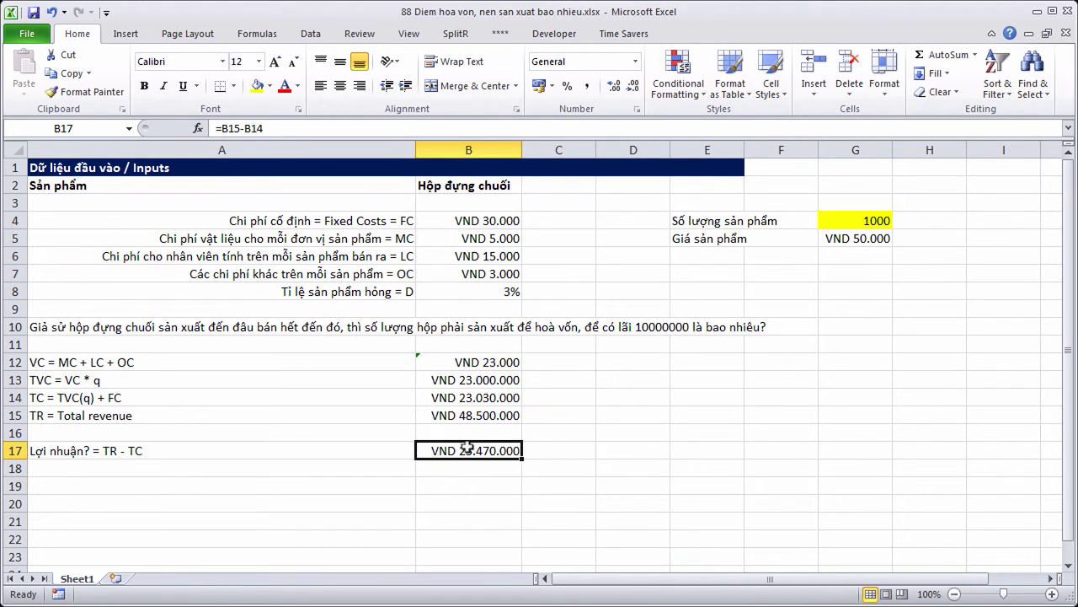
pyautogui.click(44, 394)
pyautogui.click(56, 414)
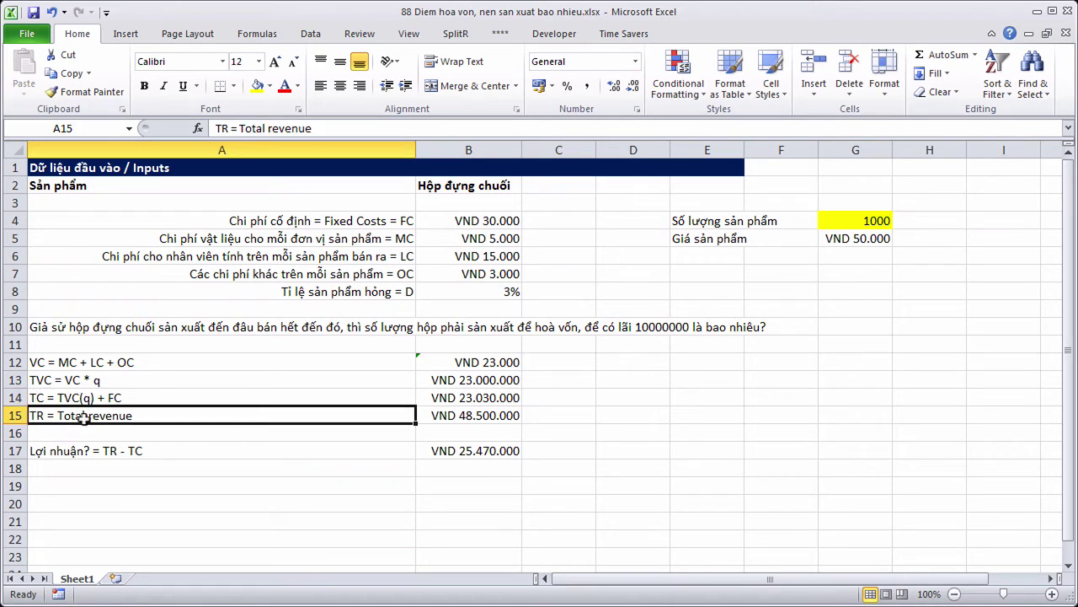
pyautogui.click(465, 451)
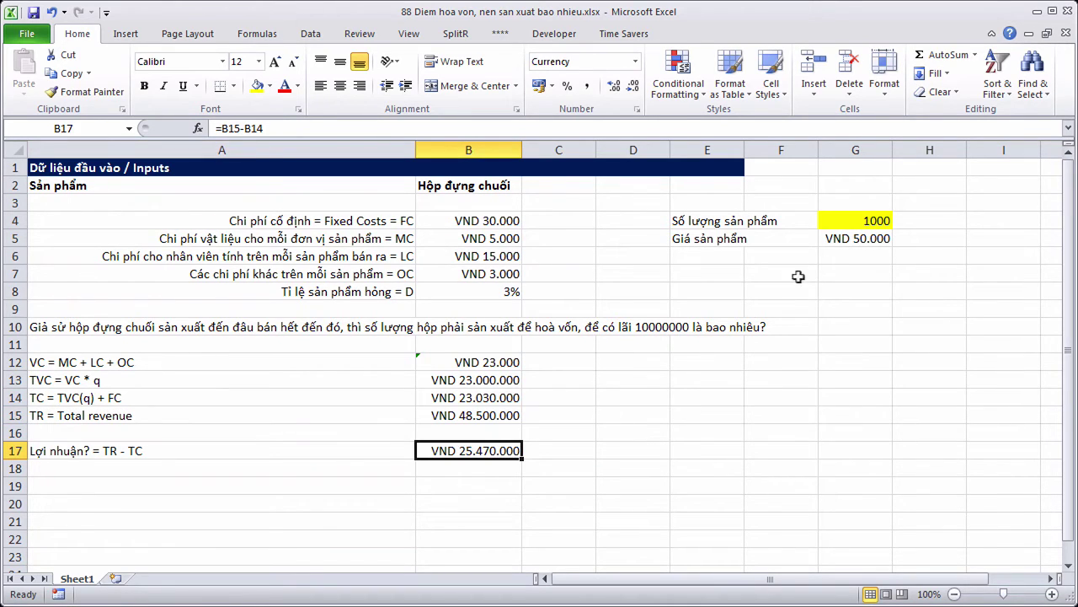
# Try quantities 500 and 10 in G4, checking the profit in B17 each time.
pyautogui.click(865, 219)
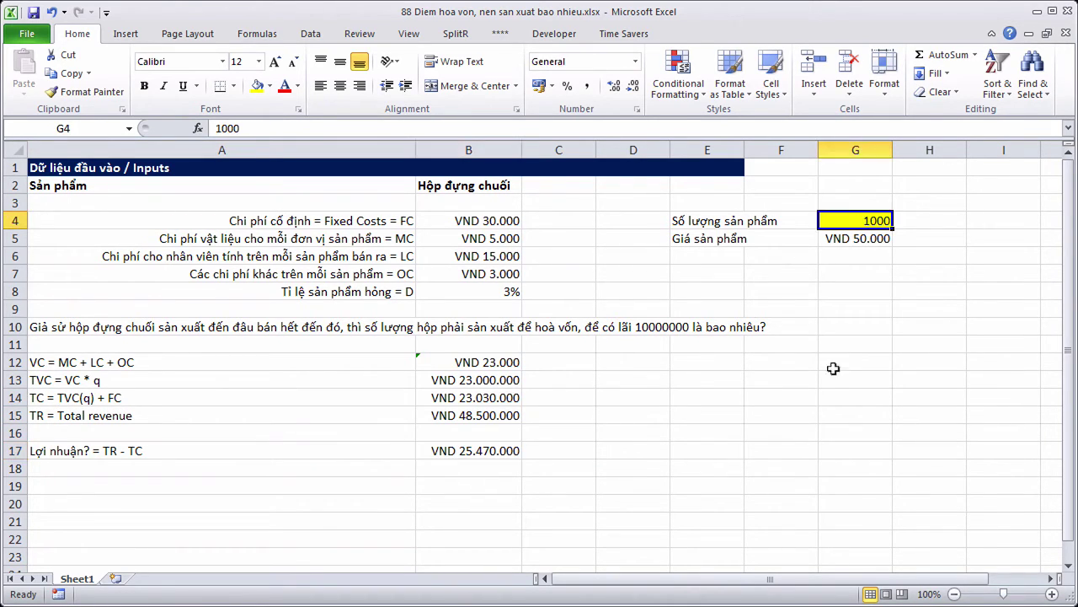
pyautogui.write('500')
pyautogui.press('Return')
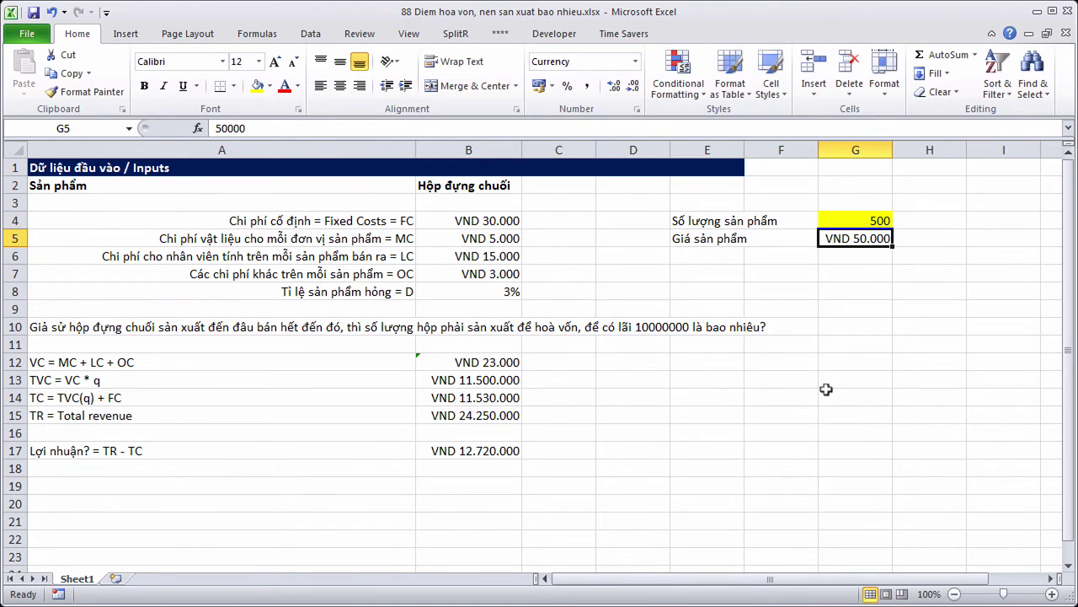
pyautogui.click(509, 447)
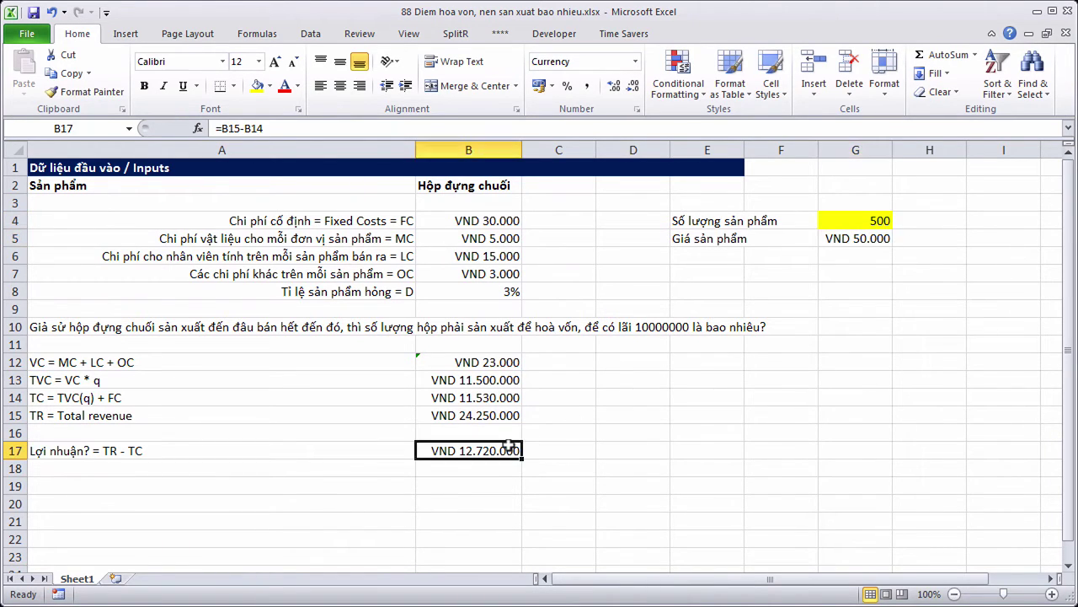
pyautogui.click(867, 218)
pyautogui.write('10')
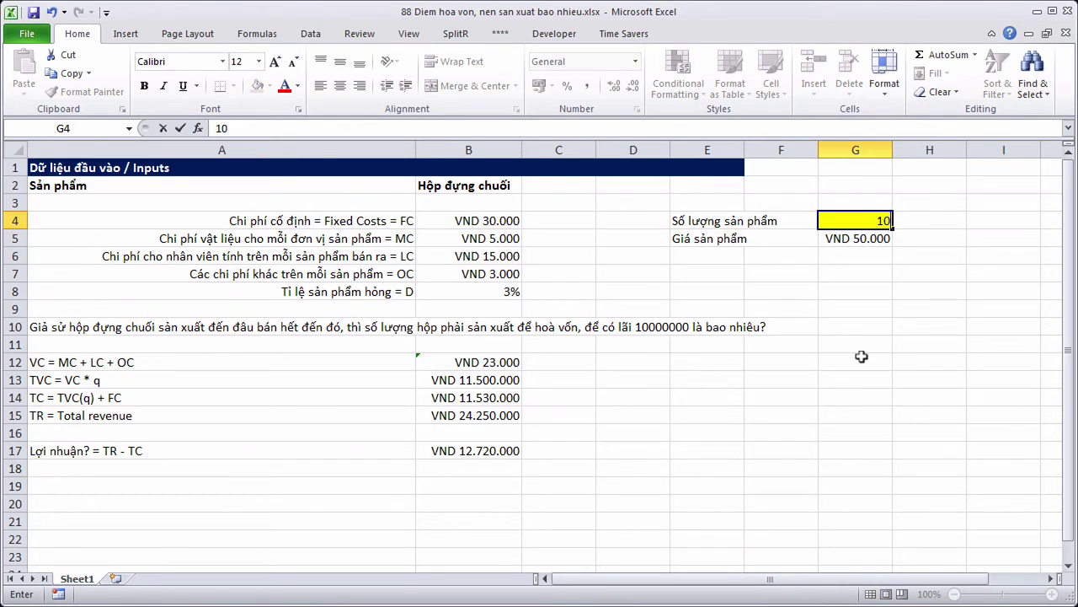
pyautogui.press('Return')
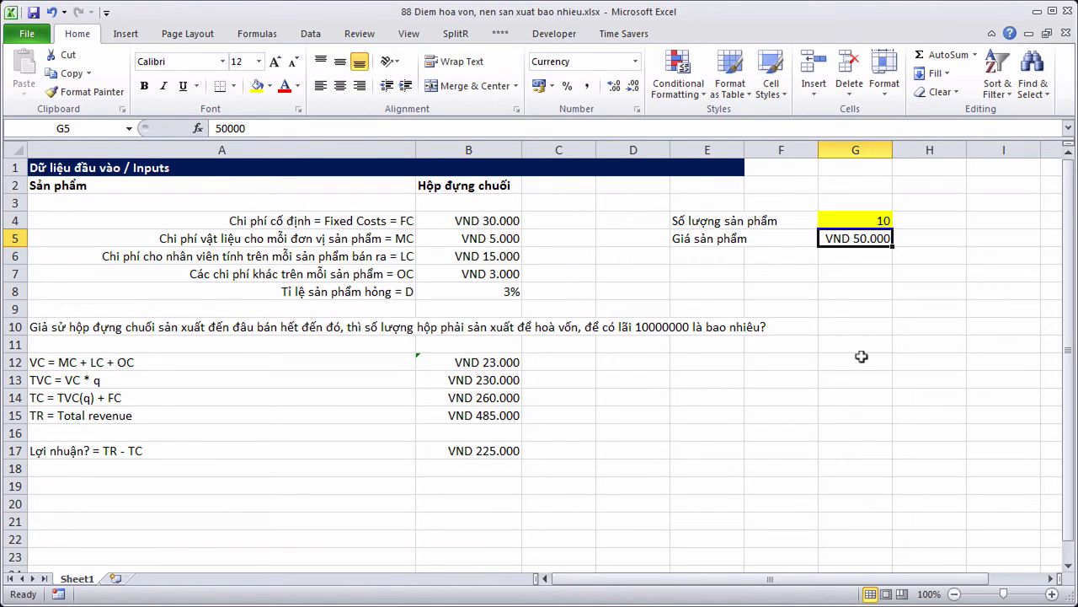
pyautogui.click(509, 449)
# Try quantity 1, which gives a loss, then settle on 2 for profit VND 21.000.
pyautogui.click(878, 217)
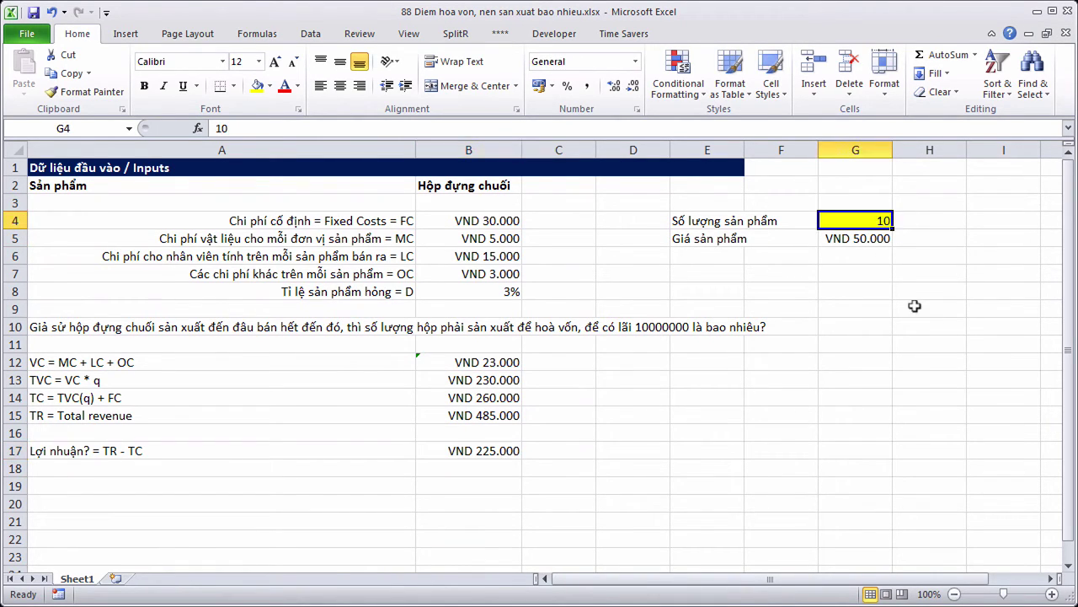
pyautogui.write('1')
pyautogui.press('Return')
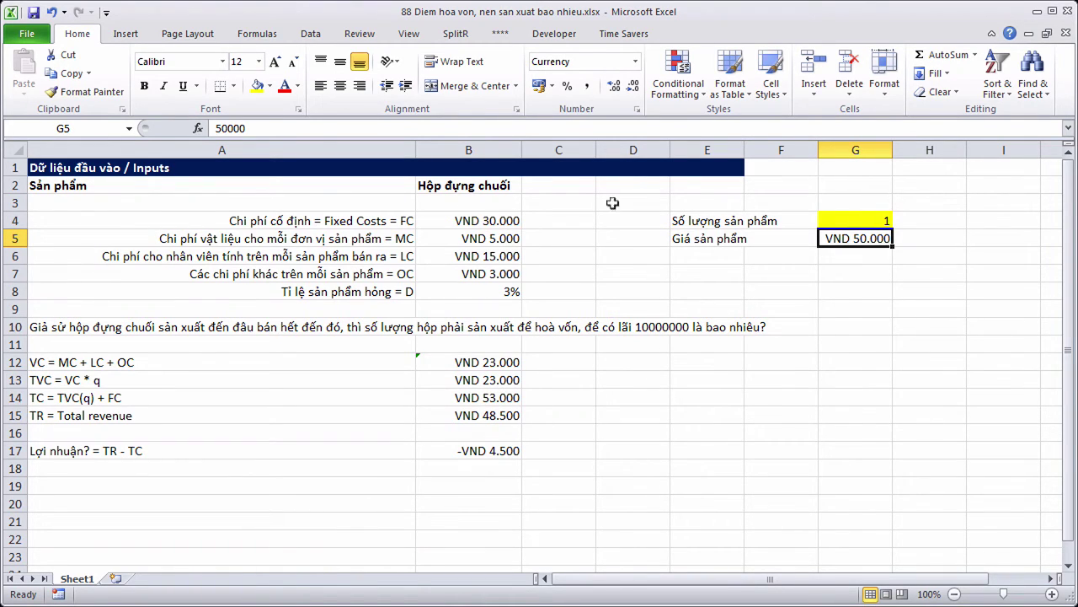
pyautogui.click(516, 450)
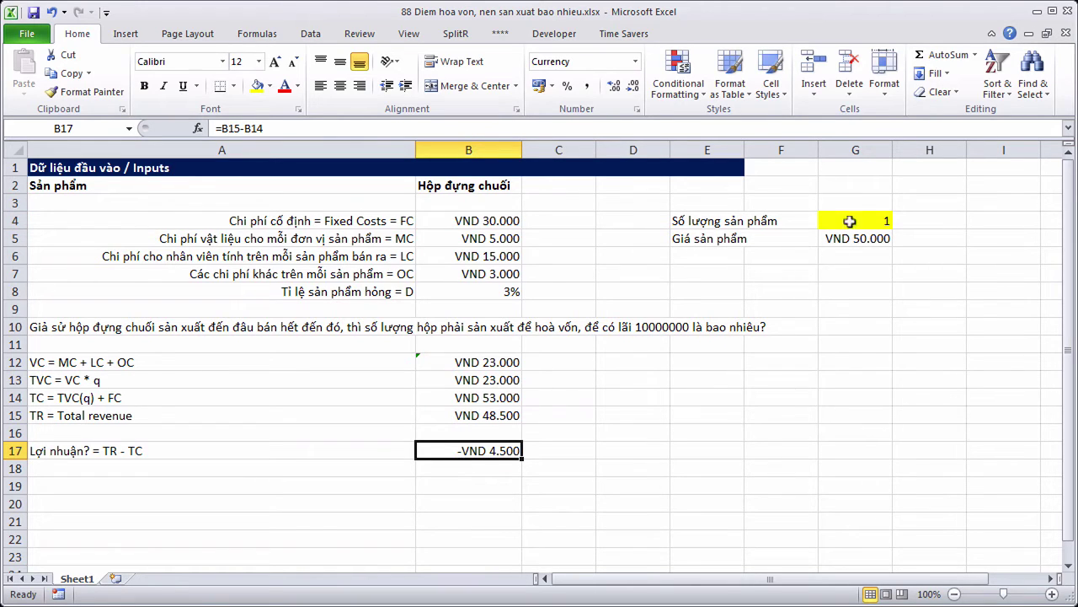
pyautogui.click(857, 218)
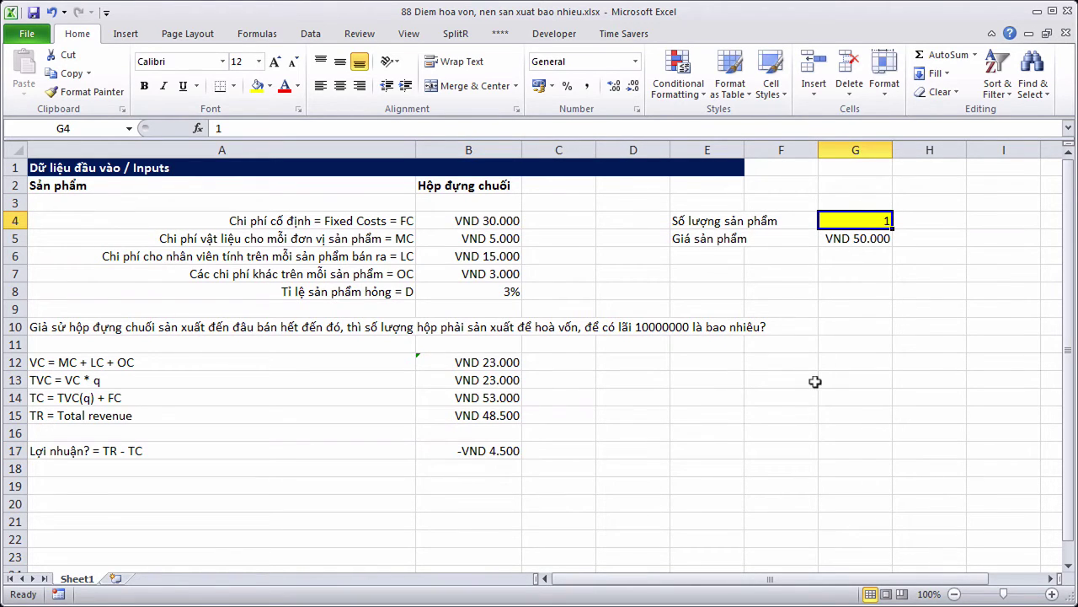
pyautogui.write('2')
pyautogui.press('Return')
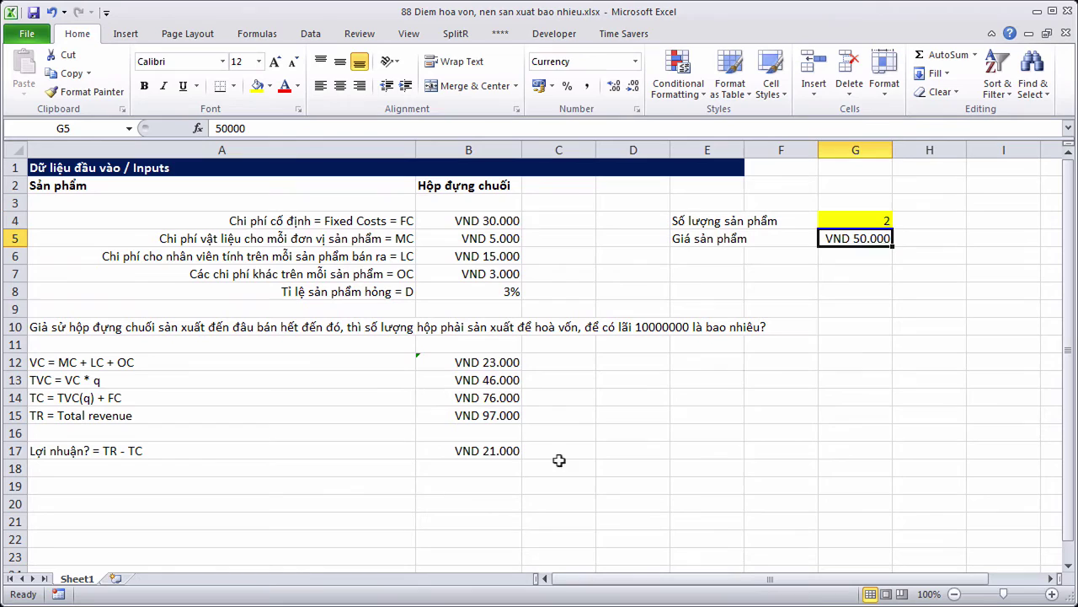
pyautogui.click(489, 451)
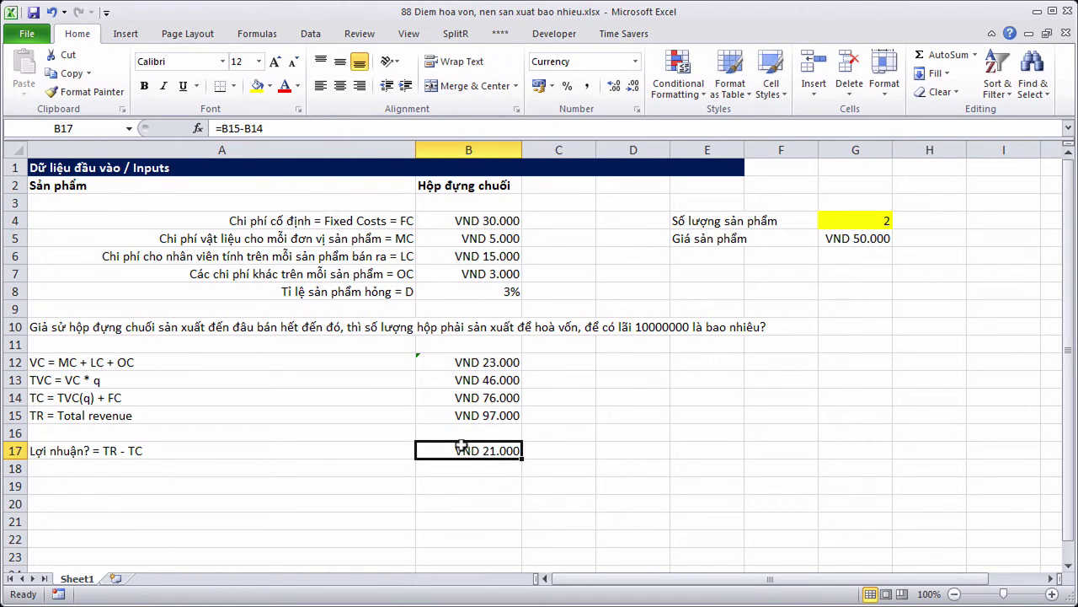
pyautogui.click(561, 447)
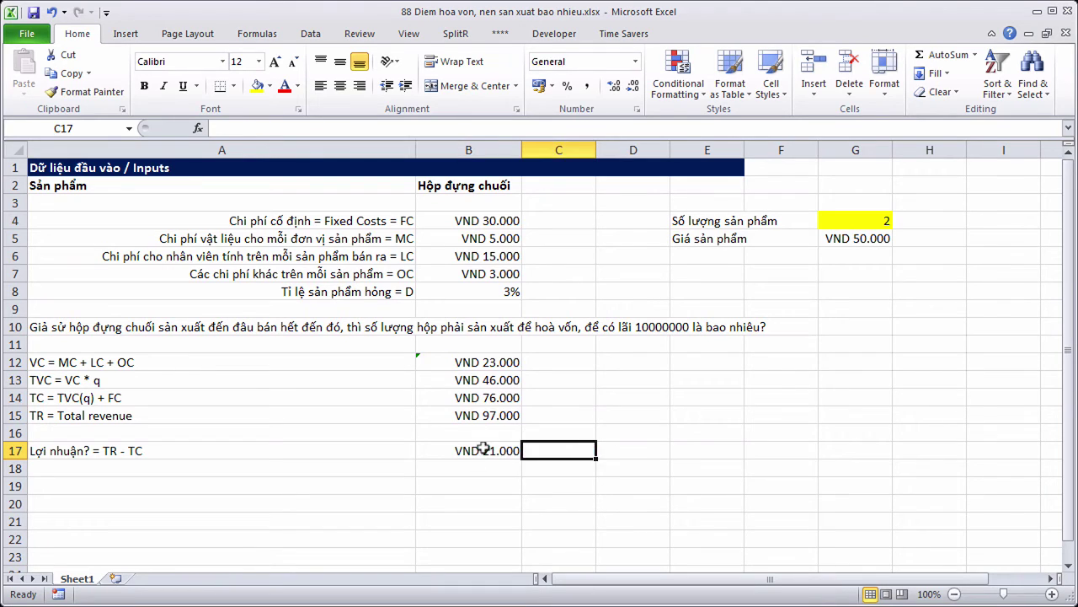
pyautogui.click(486, 449)
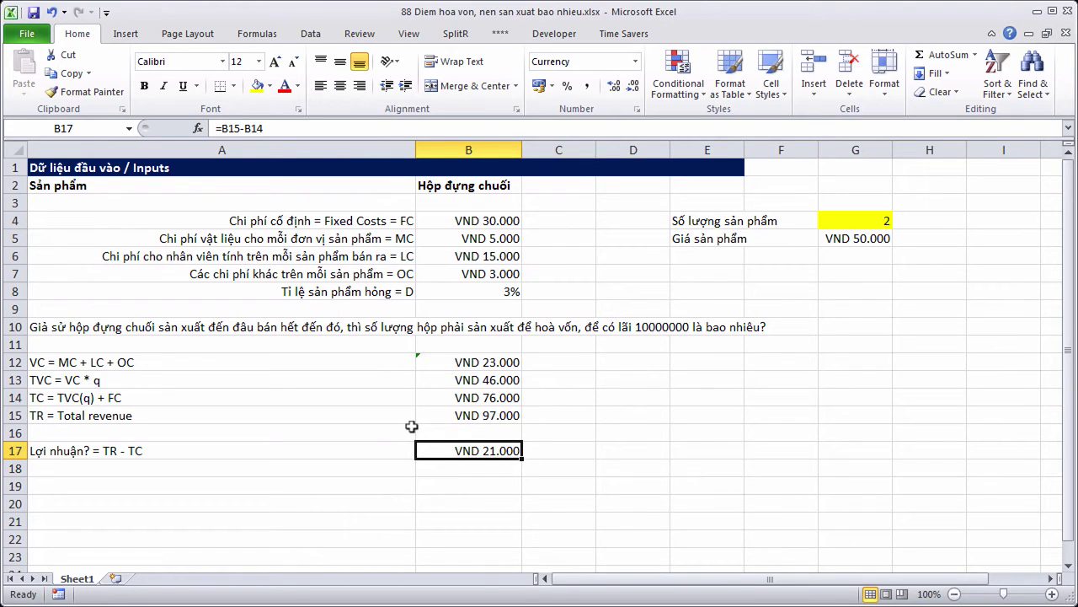
# Goal Seek profit B17 to 0 by changing quantity G4, giving break-even quantity 1,17647059.
pyautogui.click(310, 35)
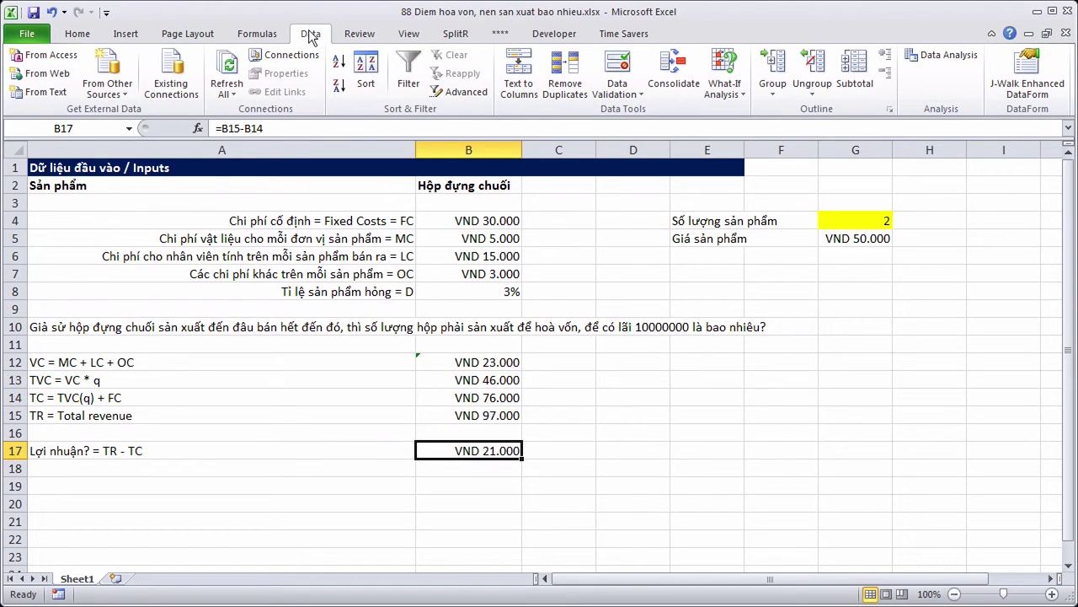
pyautogui.click(736, 95)
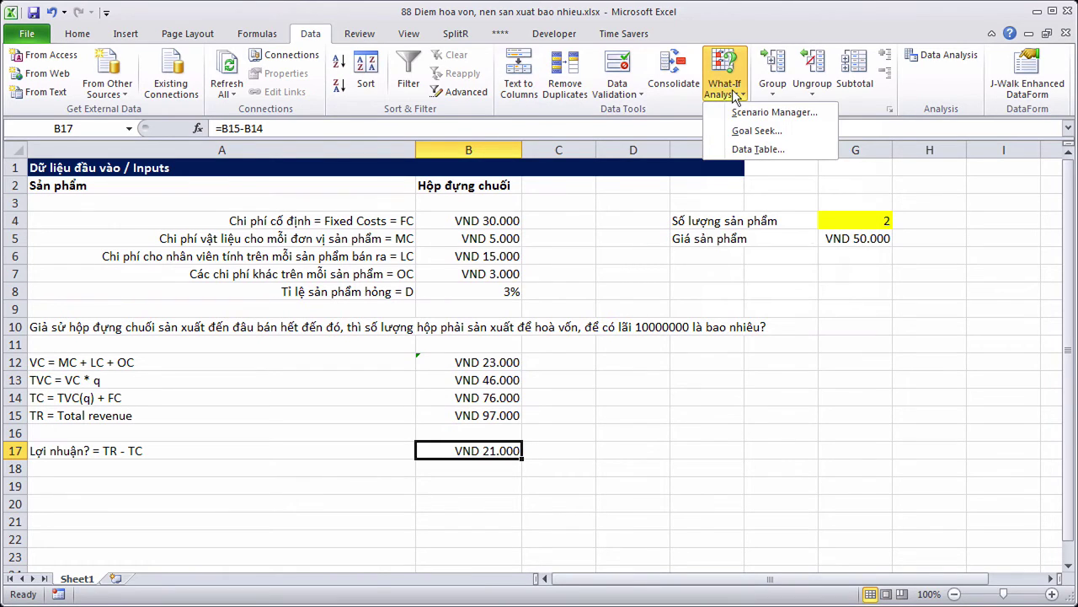
pyautogui.click(790, 130)
pyautogui.moveTo(308, 126); pyautogui.dragTo(674, 361)
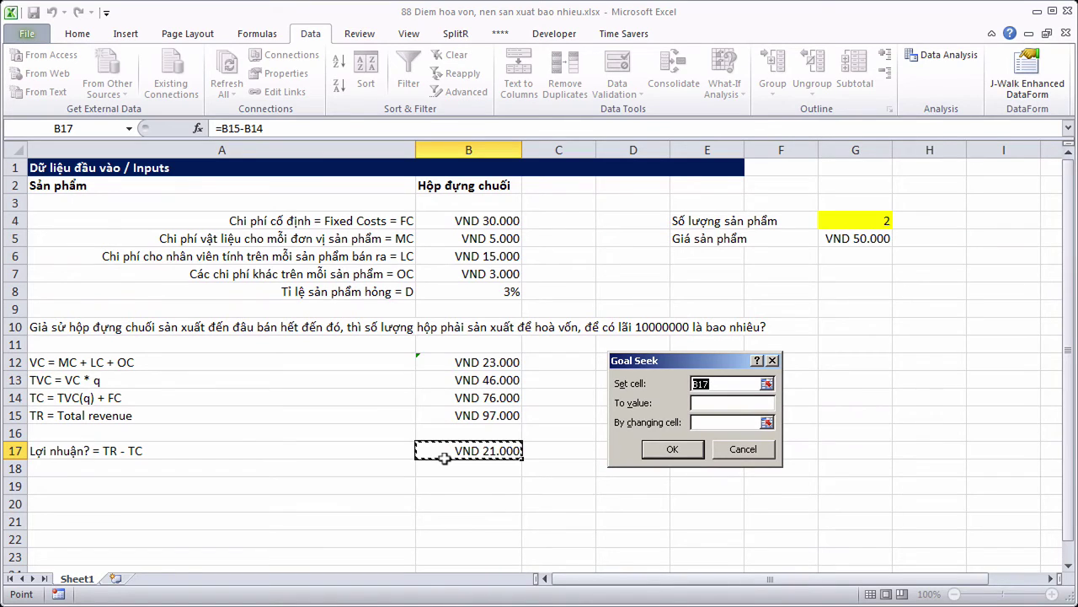
pyautogui.click(700, 404)
pyautogui.click(766, 421)
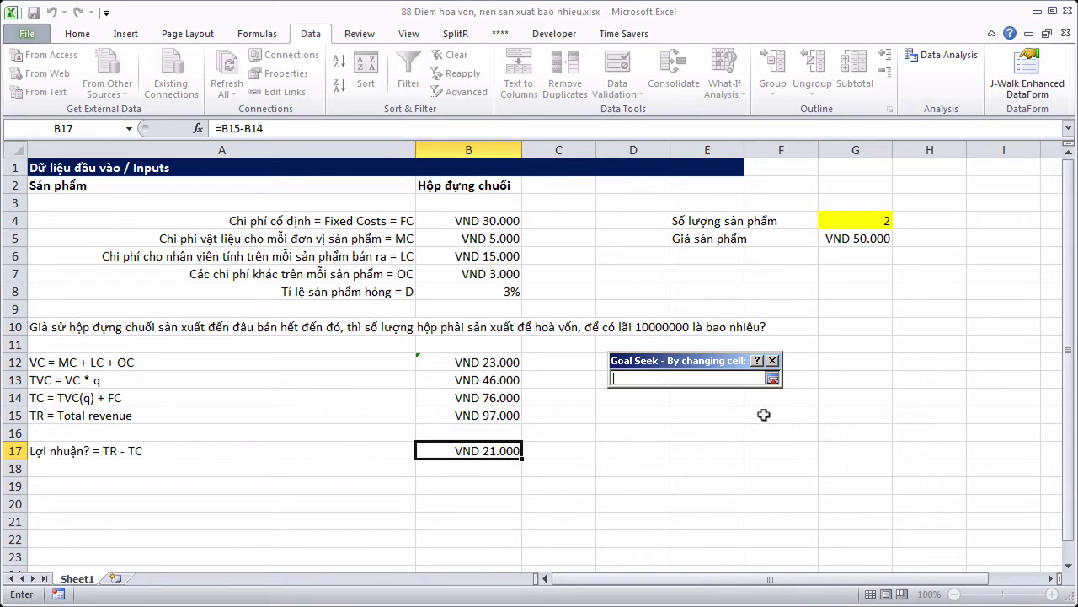
pyautogui.click(858, 219)
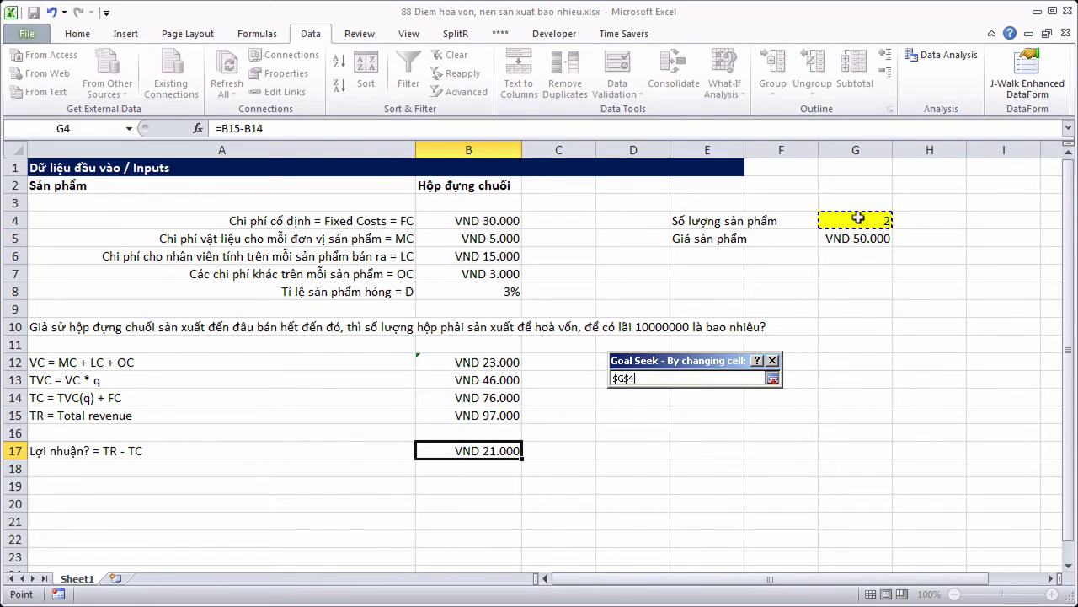
pyautogui.click(771, 377)
pyautogui.click(674, 449)
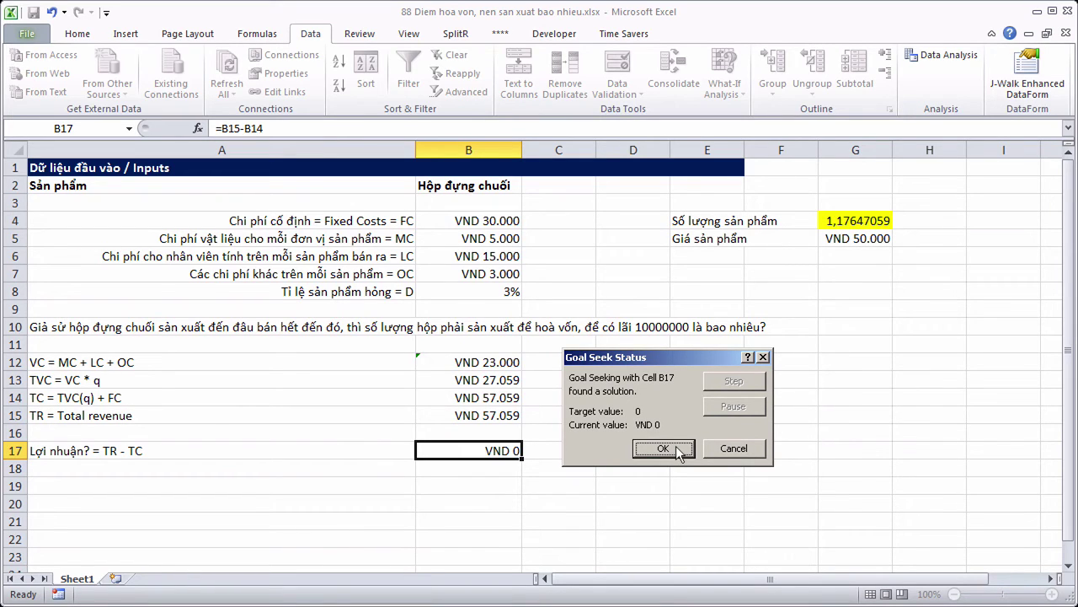
pyautogui.click(663, 448)
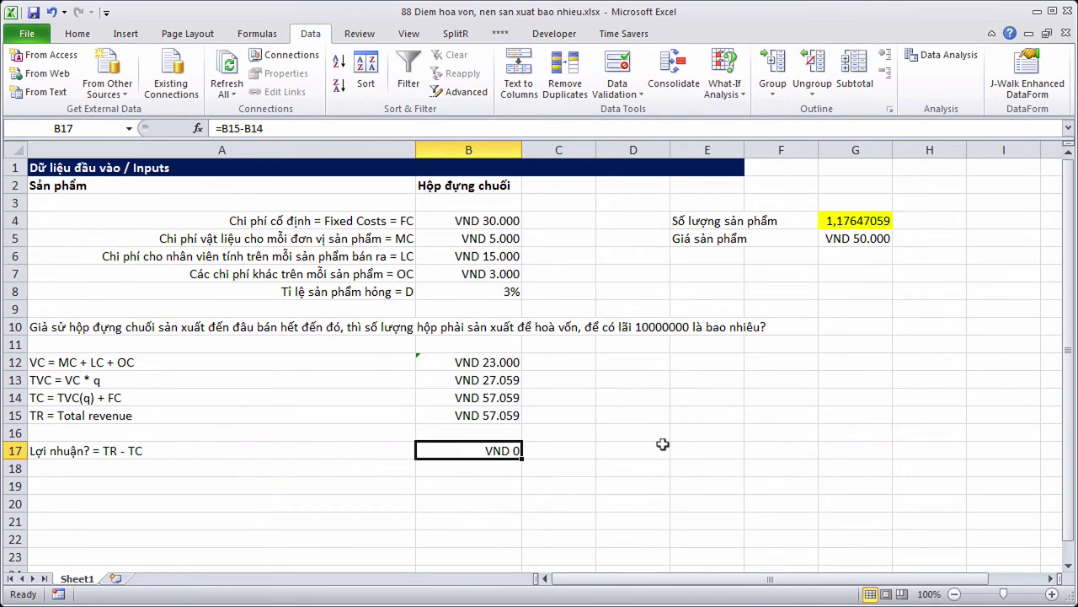
pyautogui.click(861, 301)
pyautogui.click(853, 219)
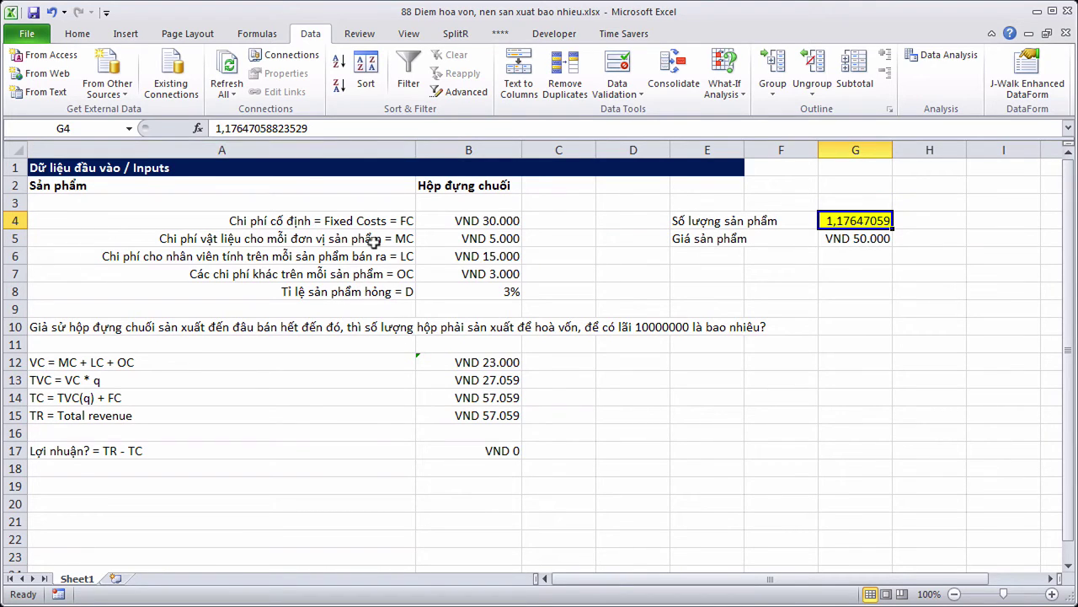
pyautogui.click(500, 453)
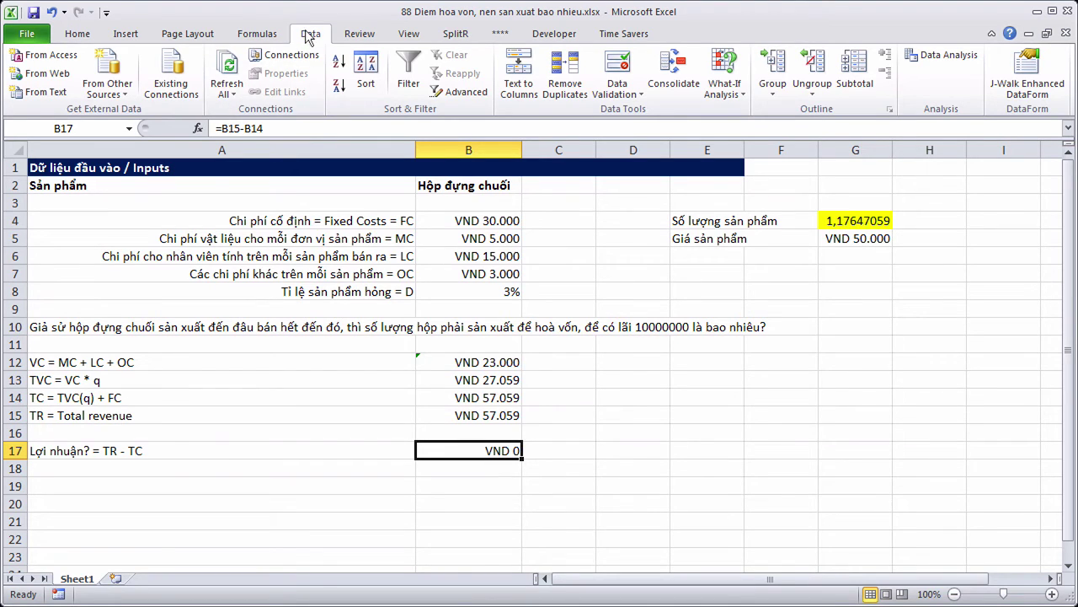
# Goal Seek profit B17 to 100000000 by changing quantity G4, yielding 3922,7451 units.
pyautogui.click(719, 93)
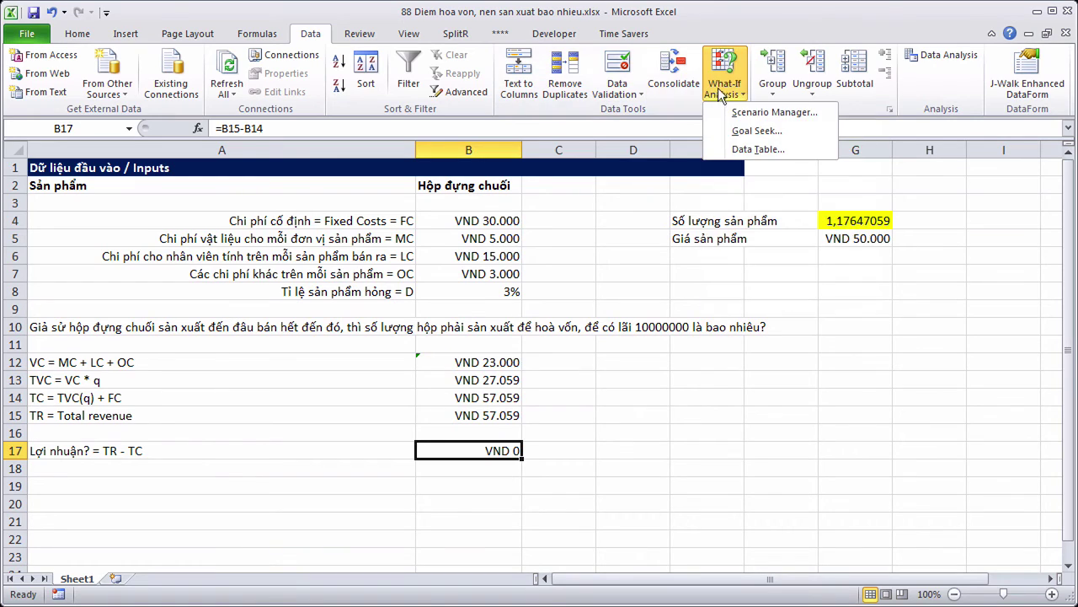
pyautogui.click(756, 131)
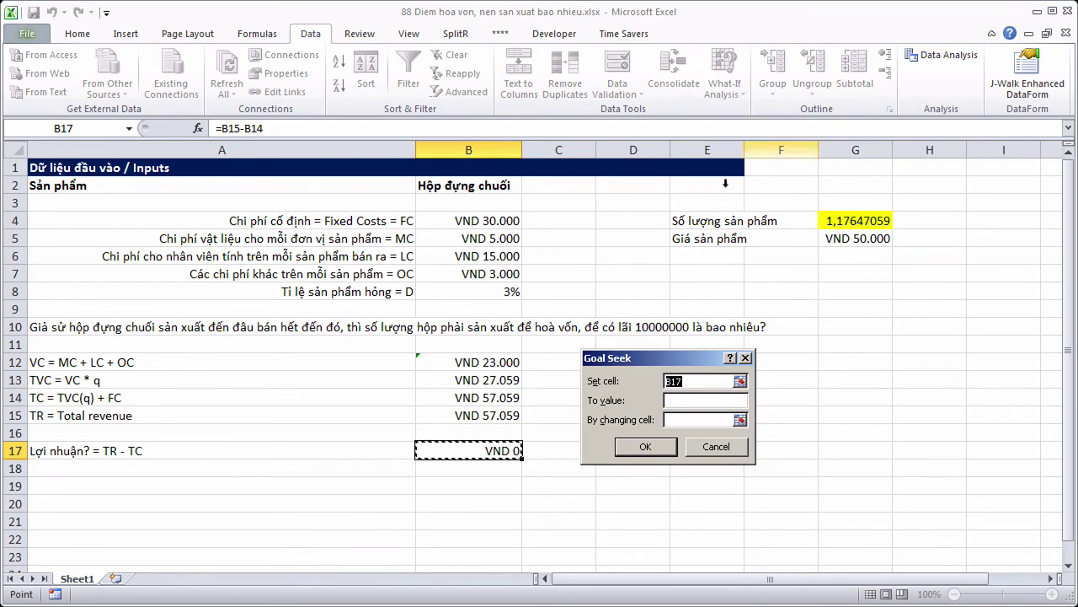
pyautogui.click(687, 399)
pyautogui.write('1000000')
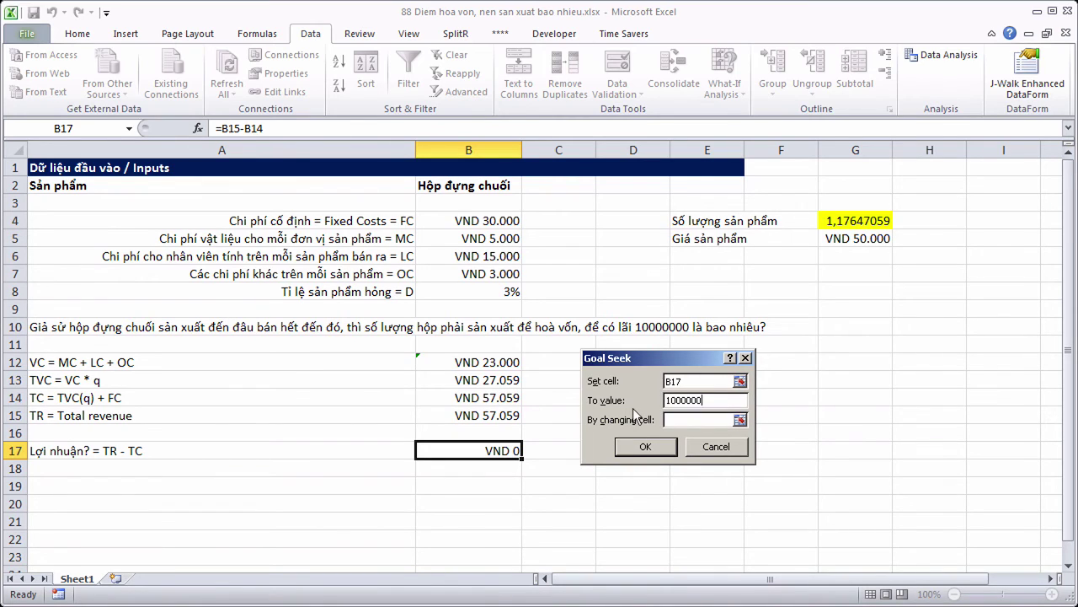
pyautogui.write('00')
pyautogui.click(739, 418)
pyautogui.click(847, 217)
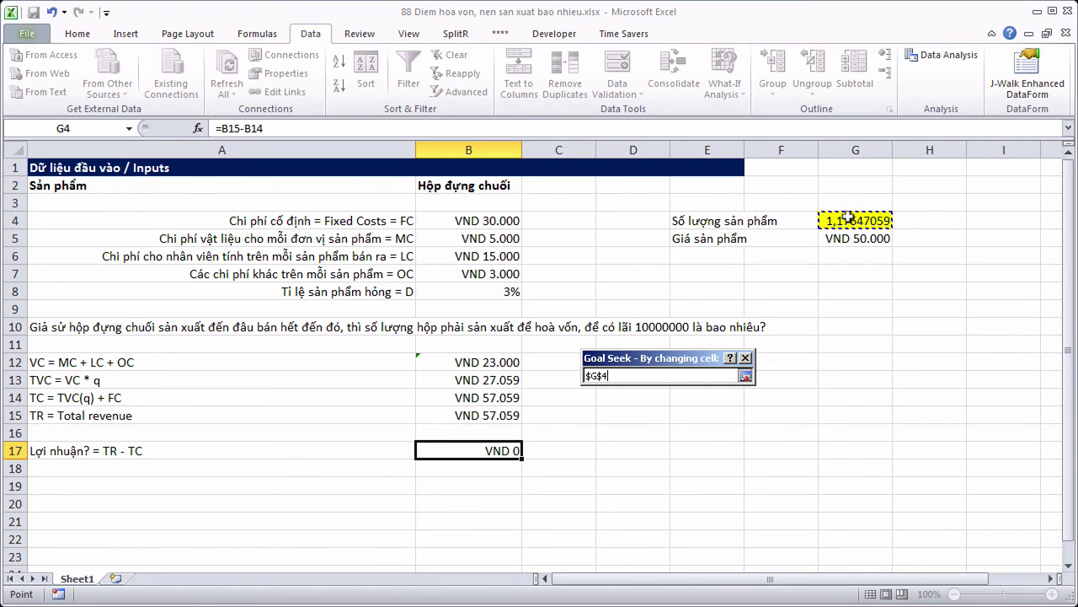
pyautogui.click(745, 376)
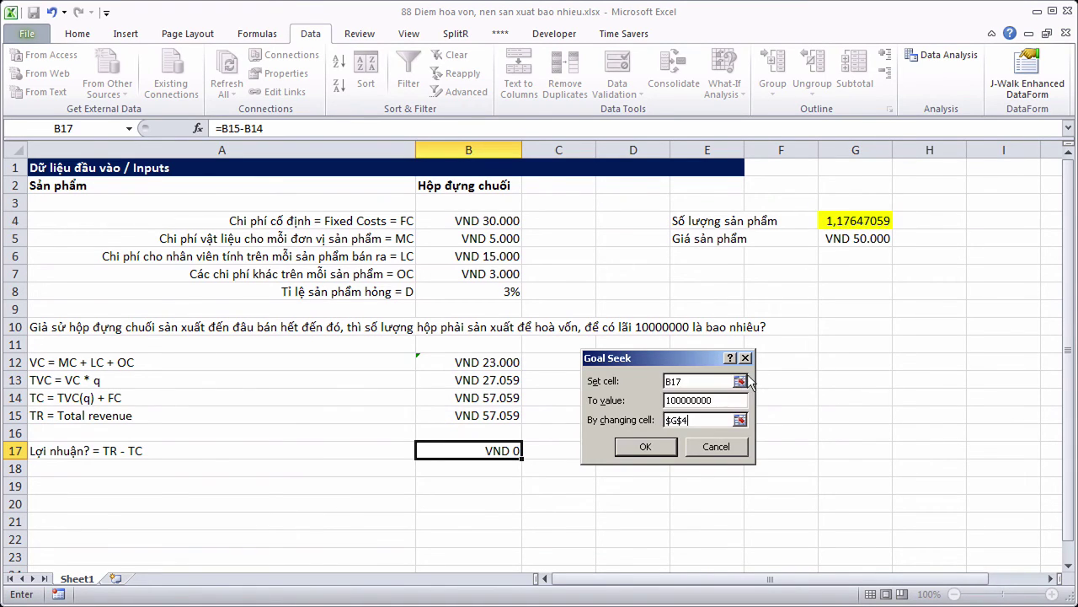
pyautogui.click(643, 447)
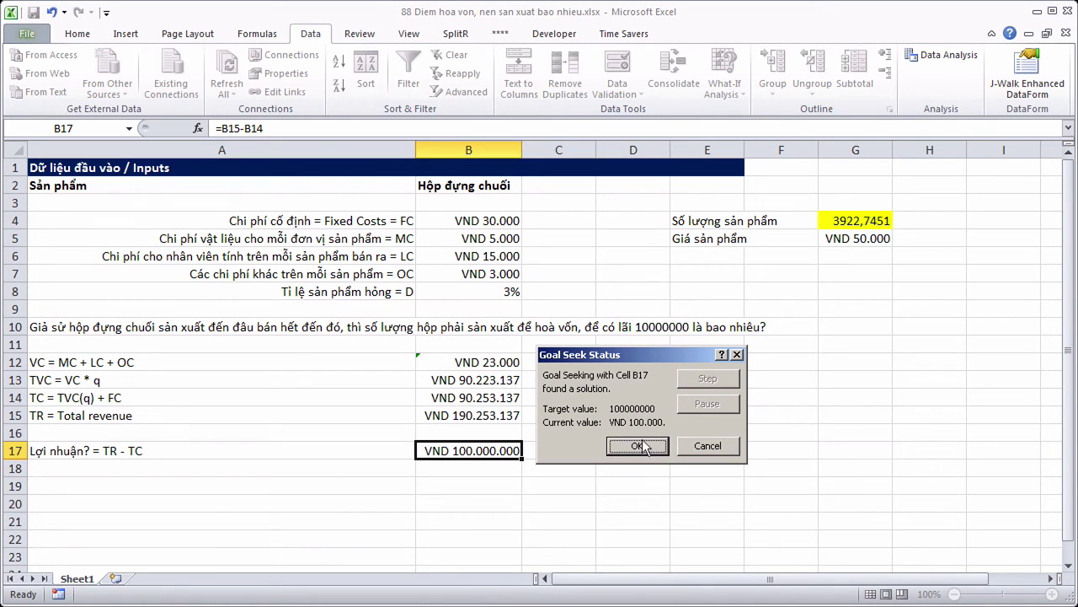
pyautogui.click(643, 447)
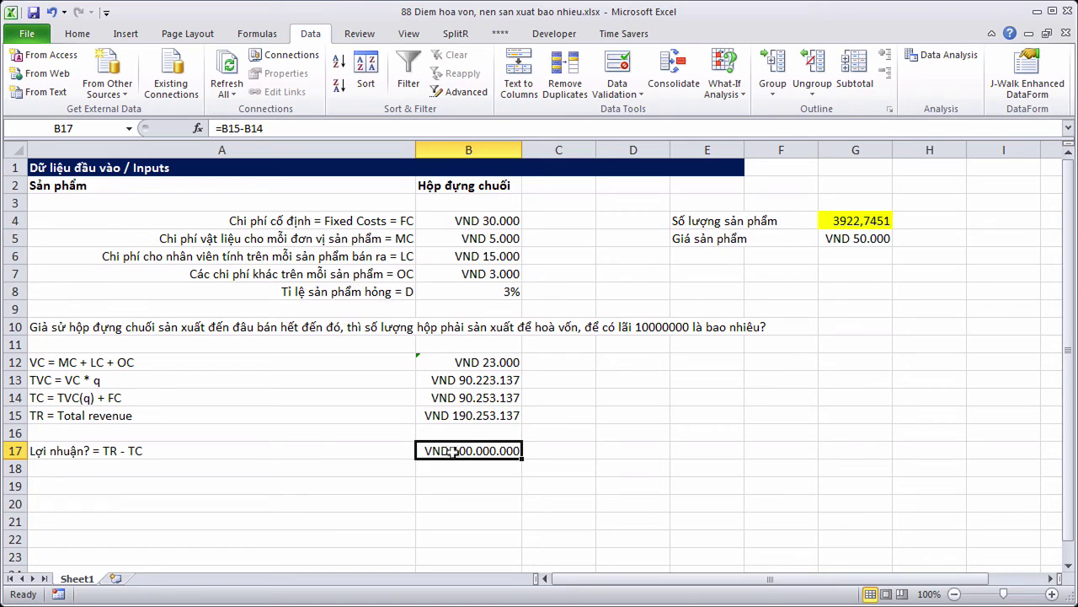
# Review the solved quantity in G4, the per-unit cost inputs A5:B8 and the price in G5.
pyautogui.click(861, 216)
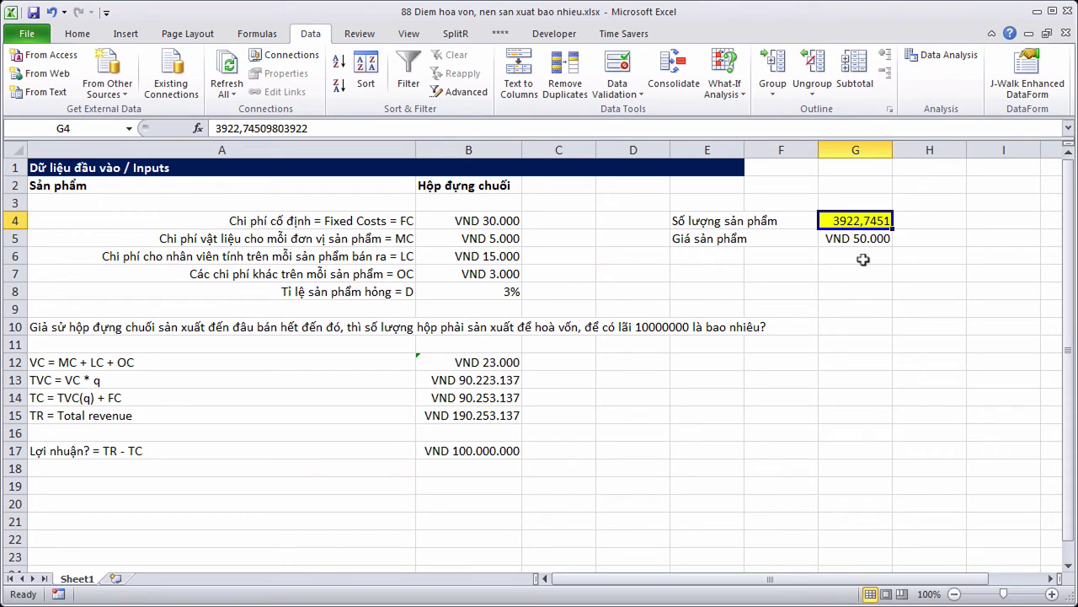
pyautogui.click(864, 311)
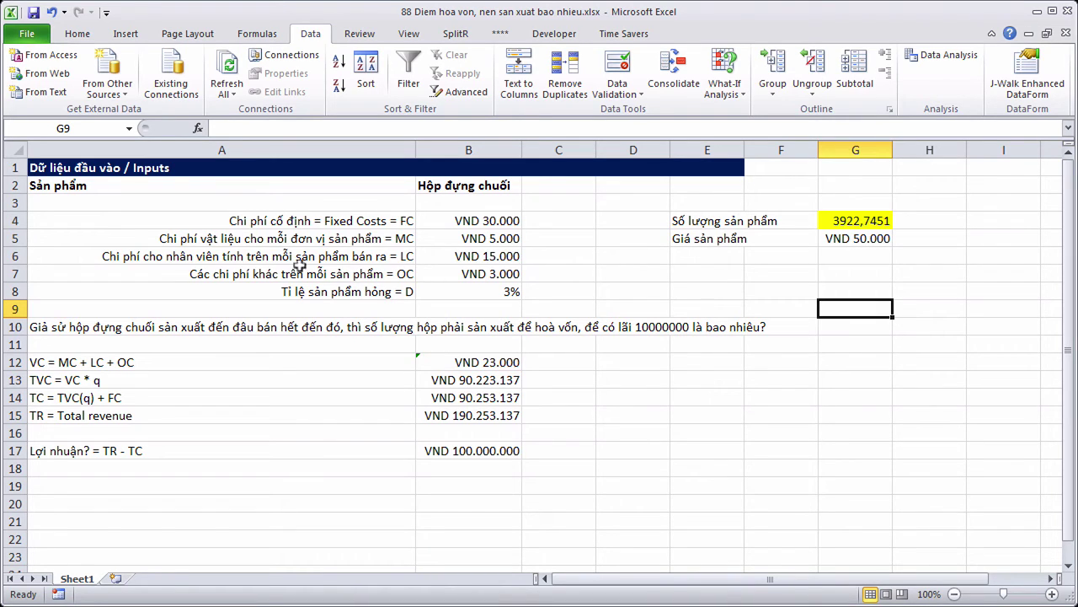
pyautogui.moveTo(284, 242); pyautogui.dragTo(468, 288)
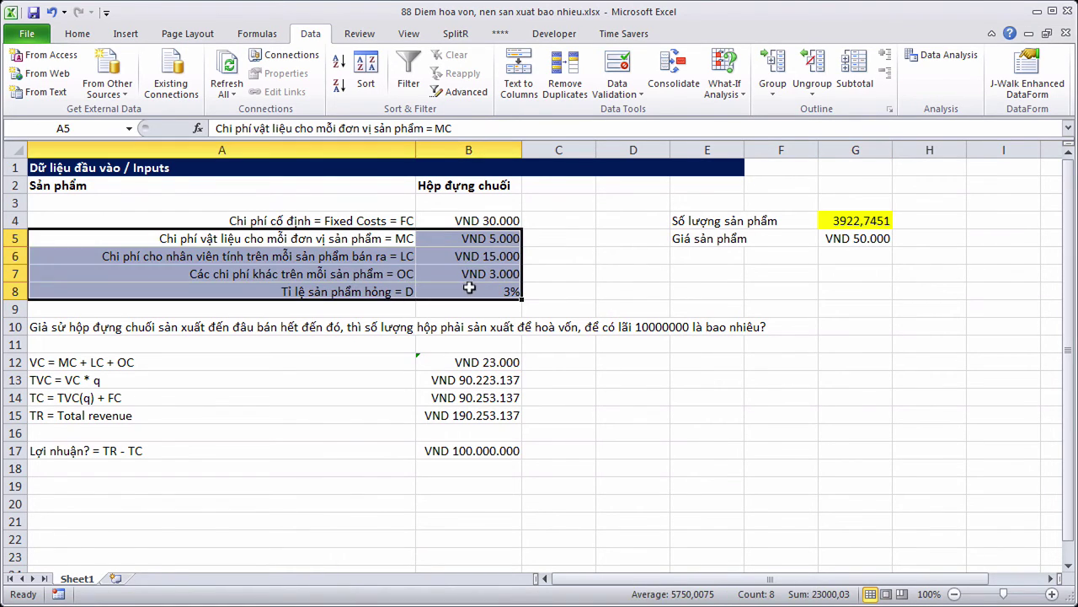
pyautogui.click(558, 285)
pyautogui.click(845, 238)
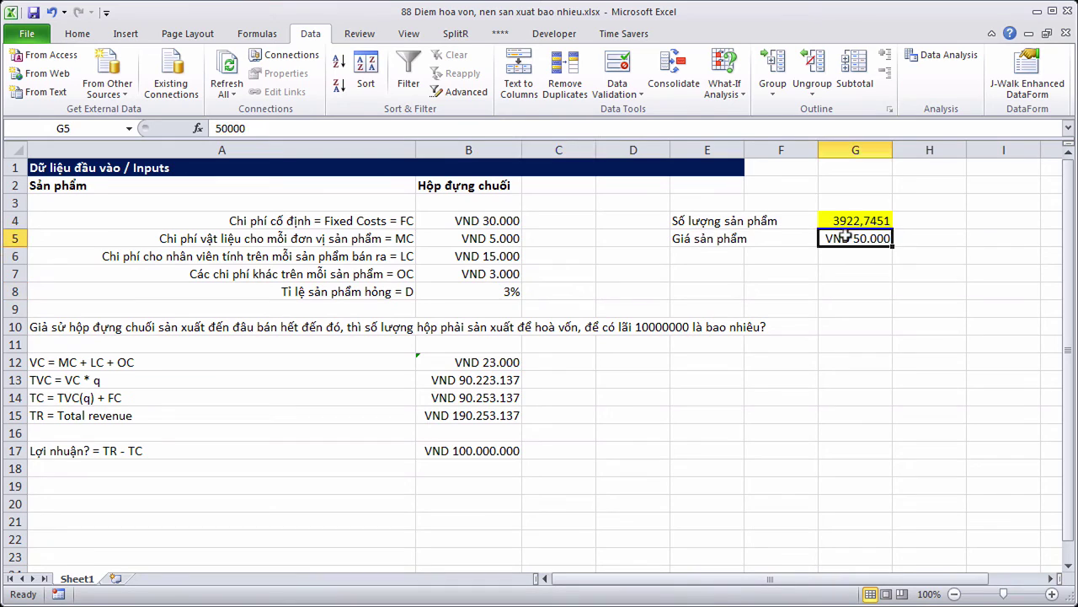
pyautogui.click(697, 239)
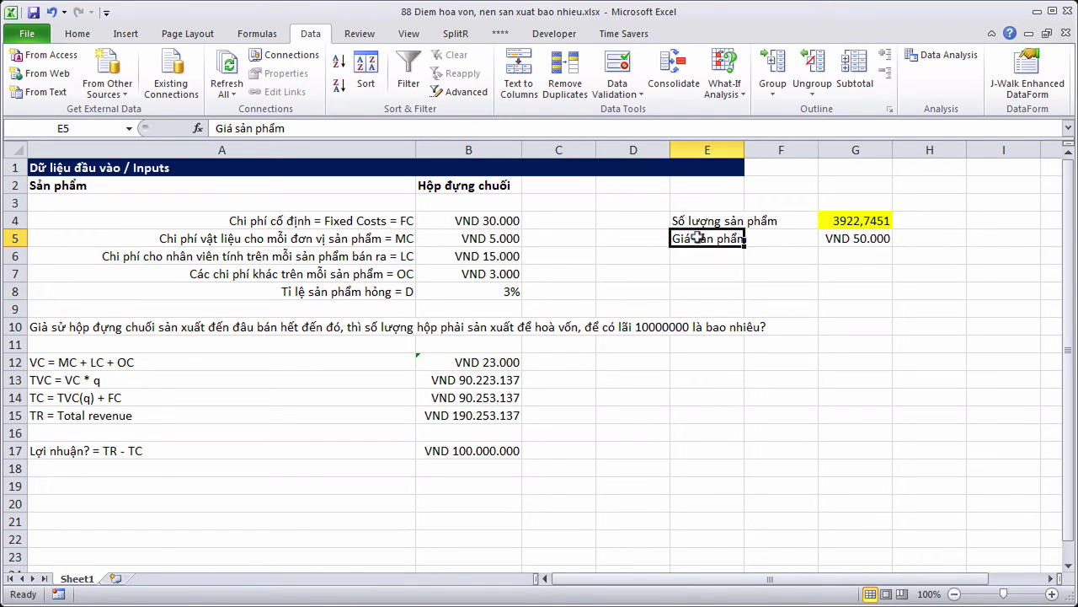
# Enter quantity 1000 in G4 and select profit cell B17.
pyautogui.click(844, 220)
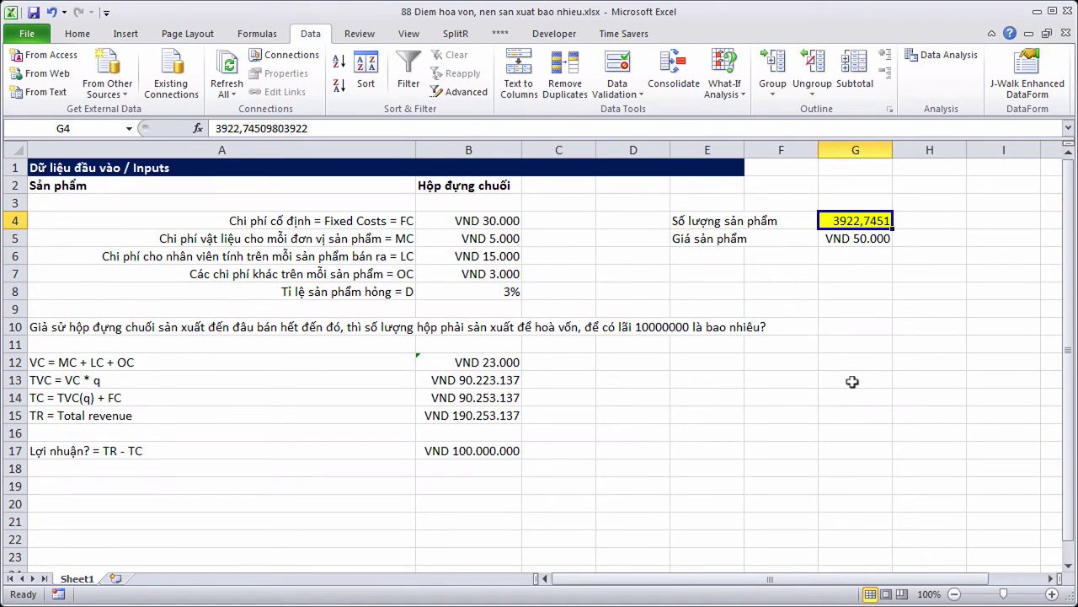
pyautogui.write('1000')
pyautogui.press('Return')
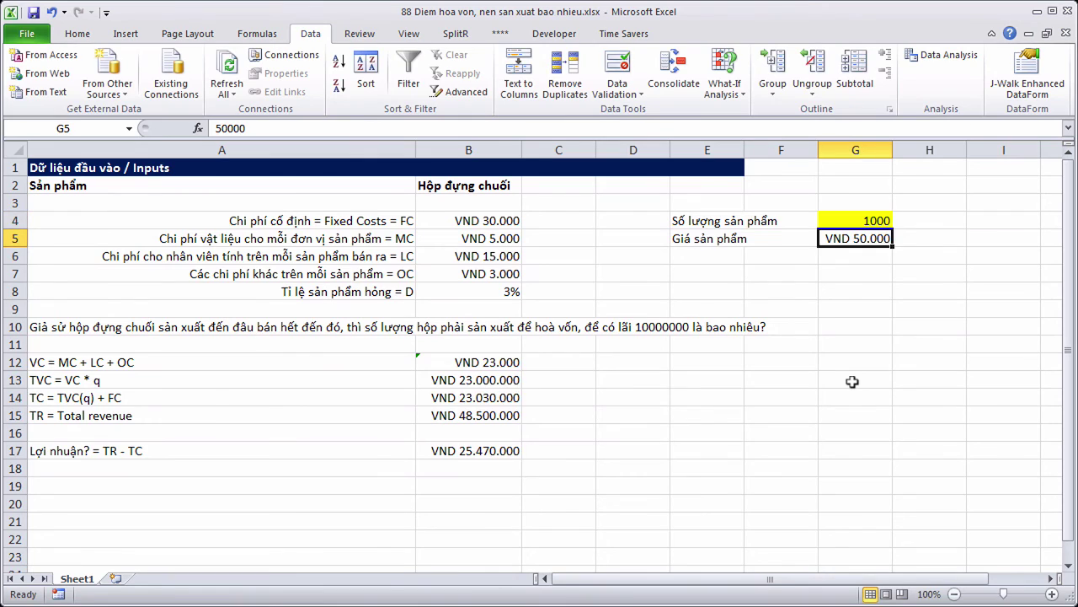
pyautogui.click(485, 453)
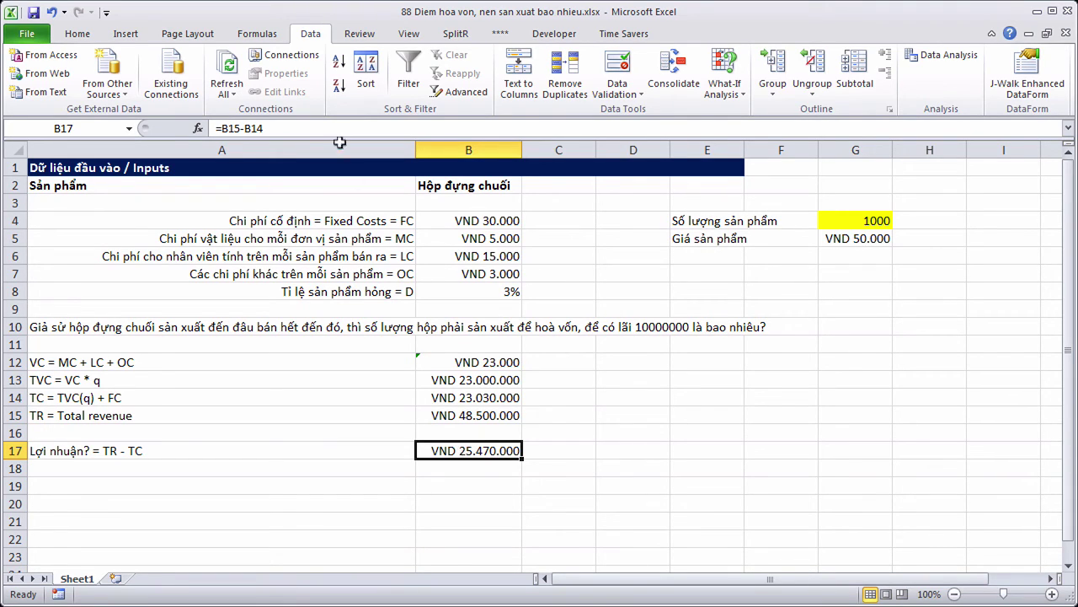
# Goal Seek profit B17 to 100000000 by changing price G5 at quantity 1000.
pyautogui.click(722, 89)
pyautogui.click(792, 130)
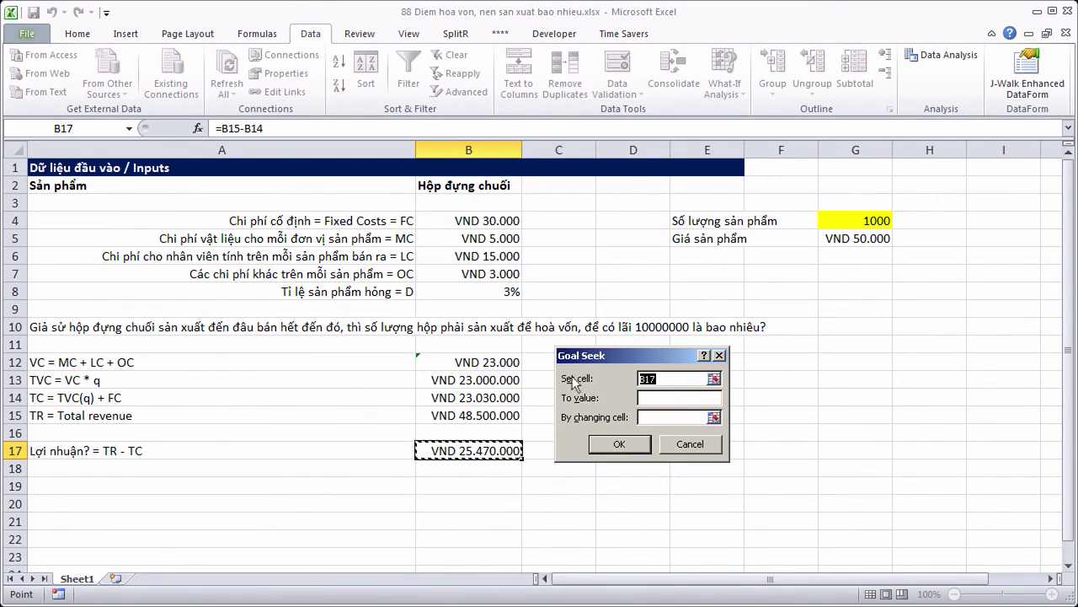
pyautogui.click(691, 398)
pyautogui.click(679, 394)
pyautogui.write('100000000')
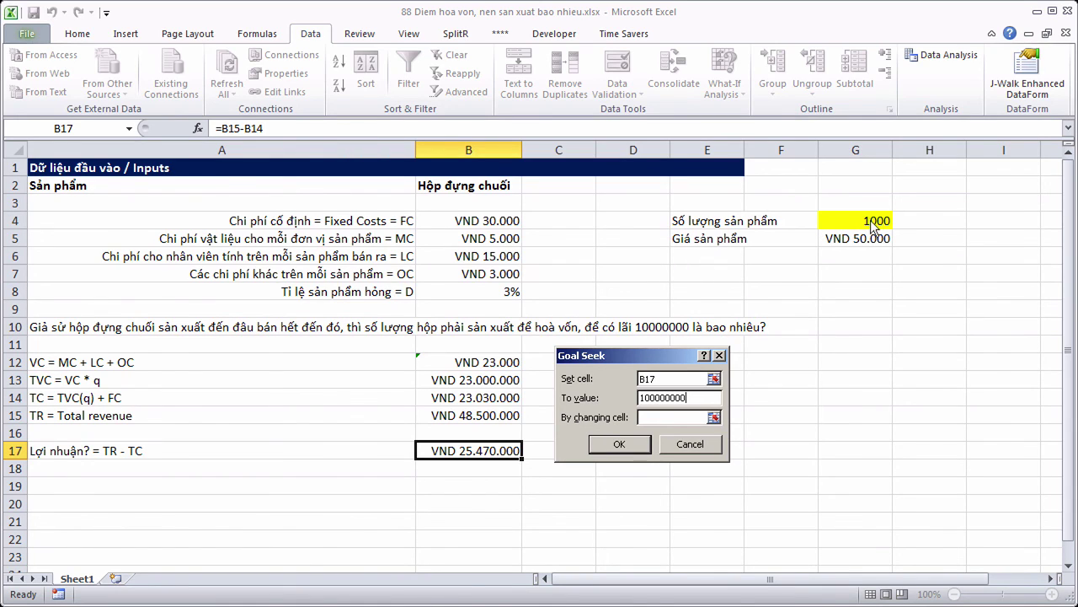
pyautogui.click(714, 416)
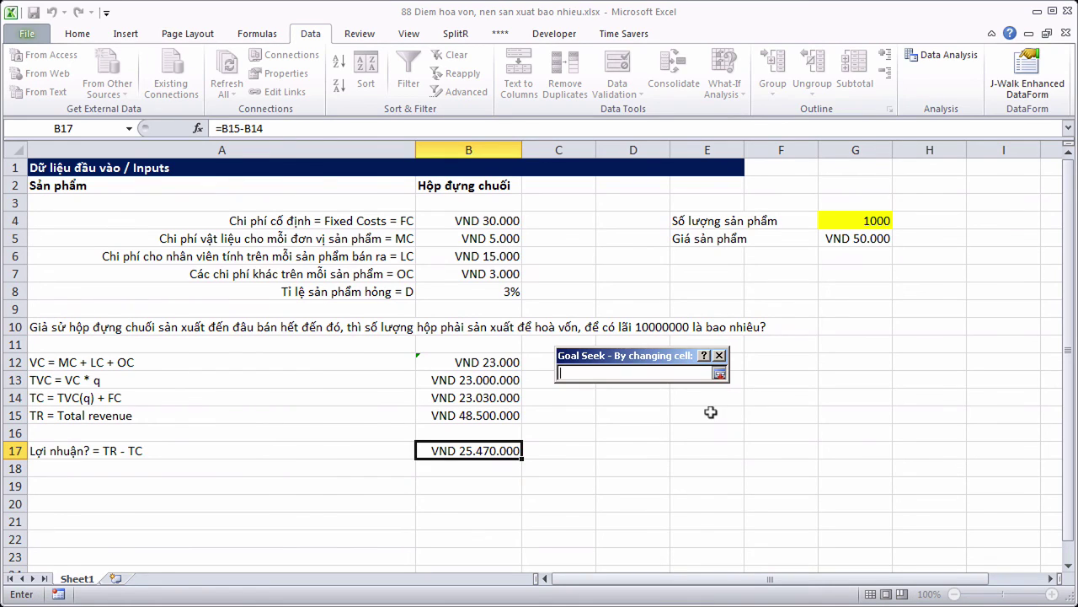
pyautogui.click(848, 238)
pyautogui.click(721, 372)
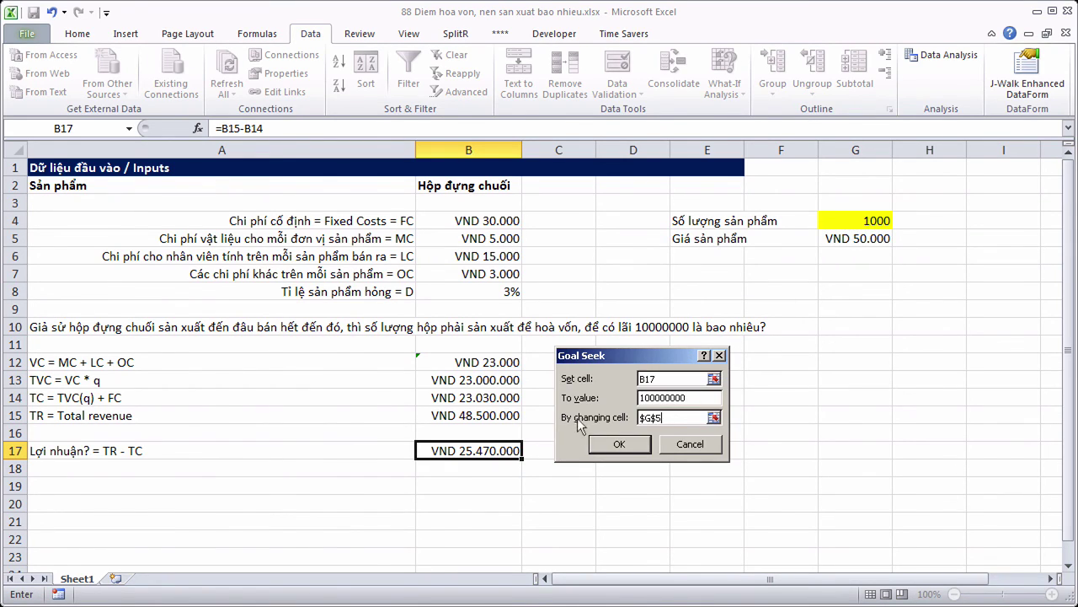
pyautogui.click(619, 444)
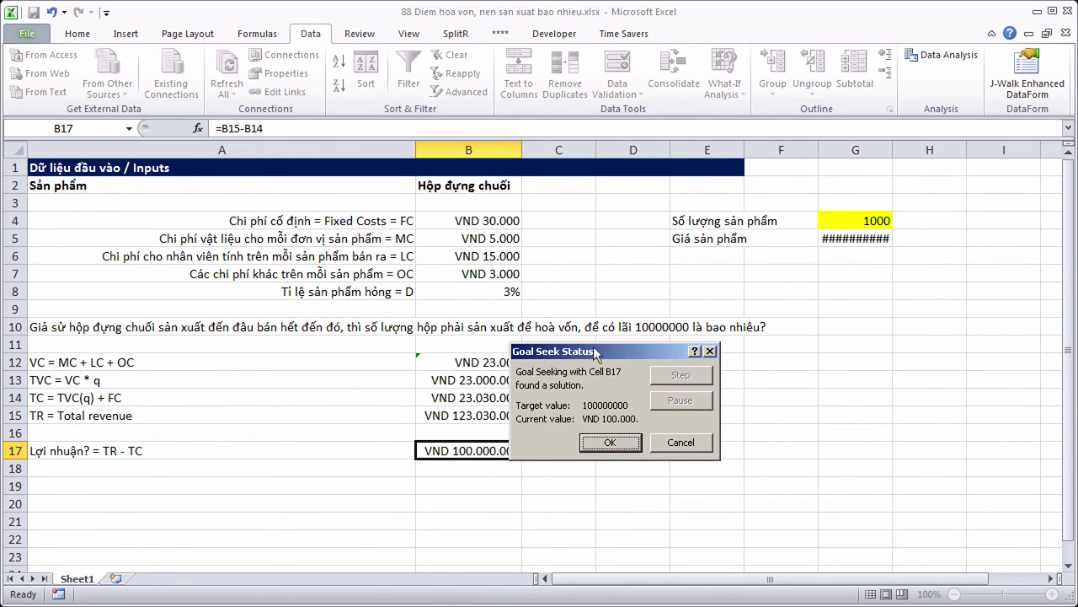
pyautogui.moveTo(596, 352); pyautogui.dragTo(608, 346)
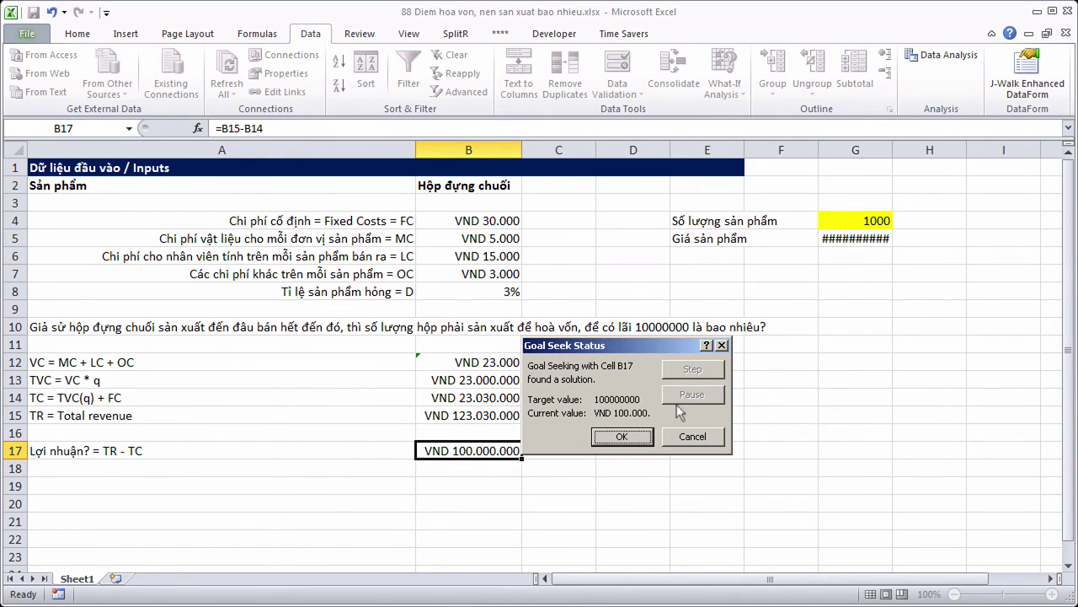
pyautogui.click(622, 436)
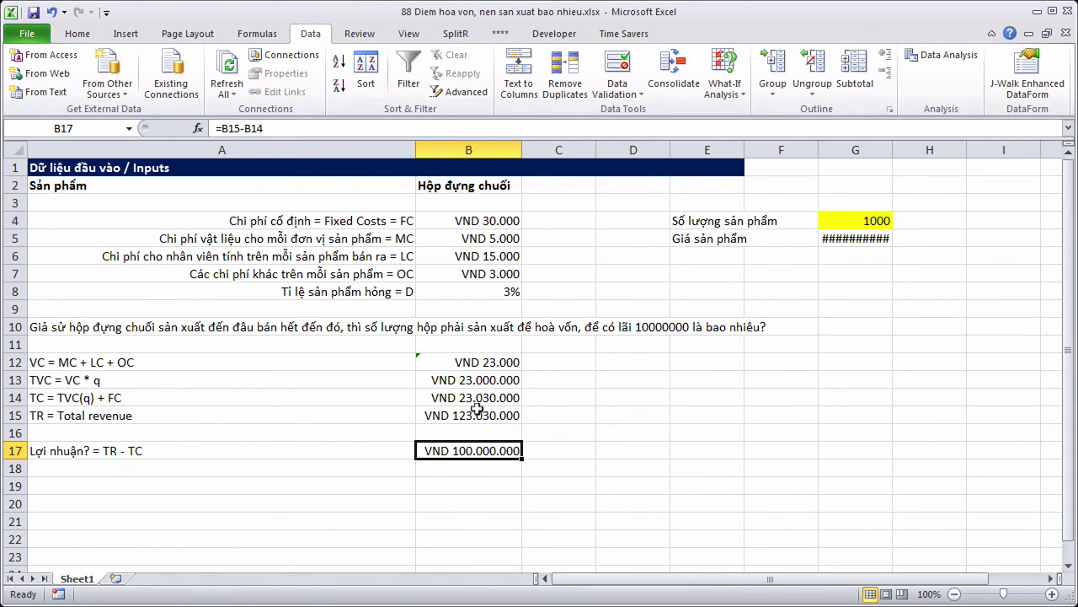
# Autofit column G so the required price VND 126.835 in G5 displays in full.
pyautogui.doubleClick(893, 150)
pyautogui.click(886, 276)
pyautogui.click(853, 240)
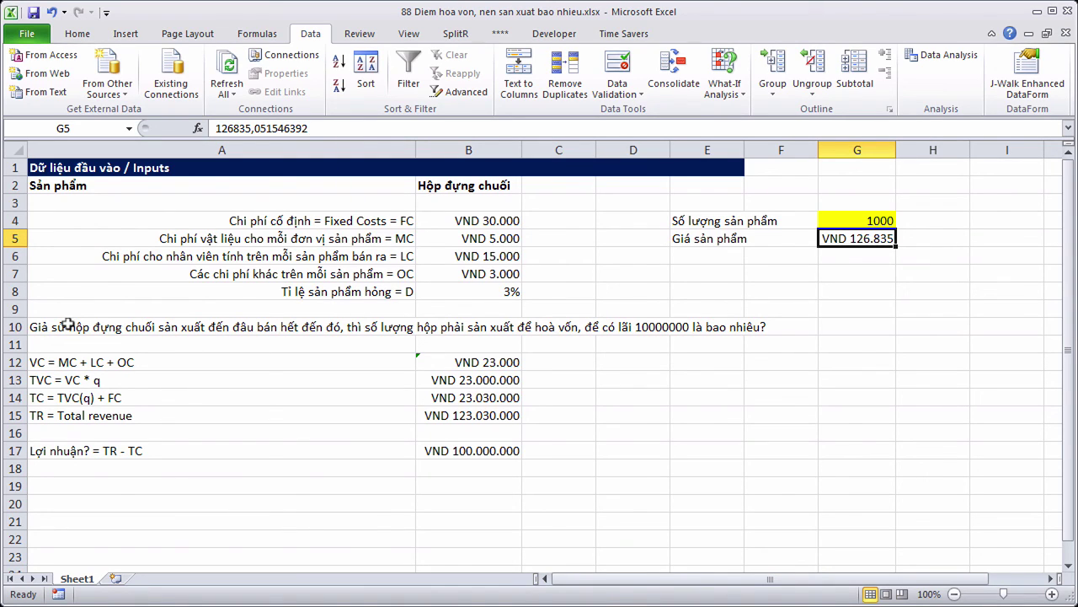
pyautogui.click(823, 304)
pyautogui.click(853, 235)
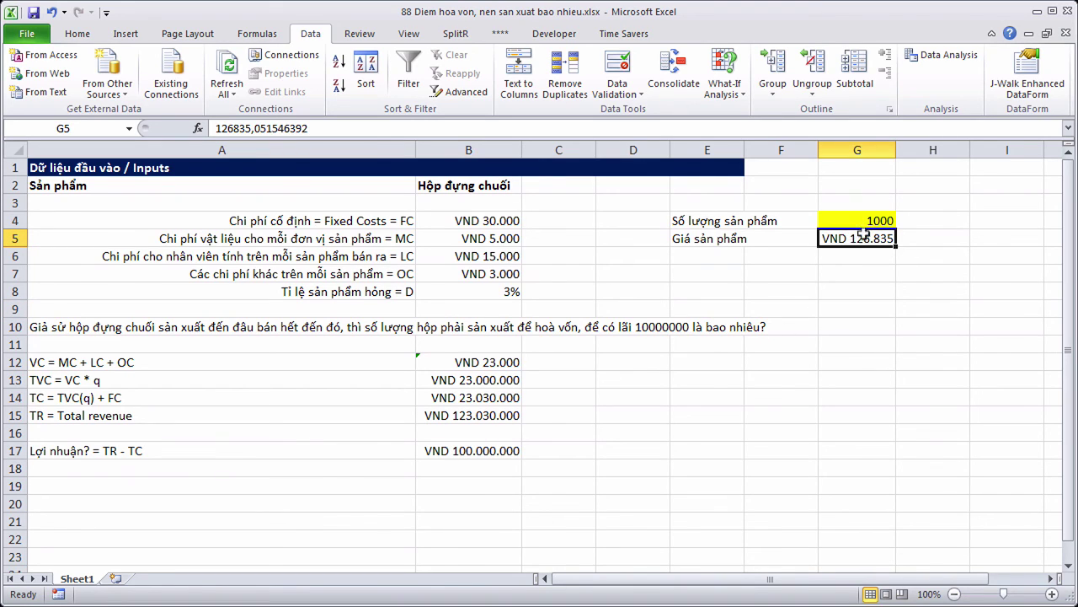